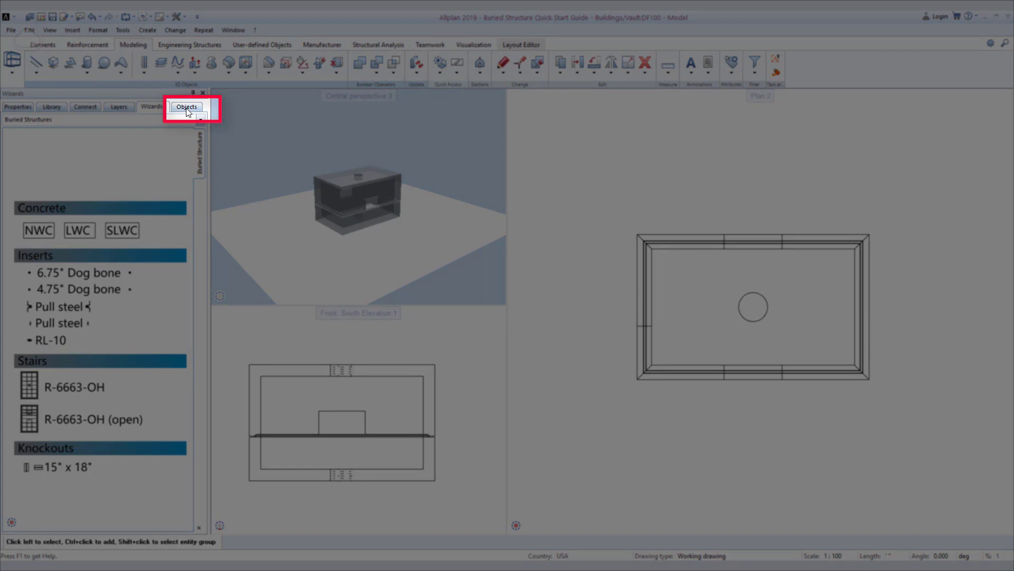
Show the Objects tree and expand 3D solids to reveal the vault's two General 3D Objects
click(186, 107)
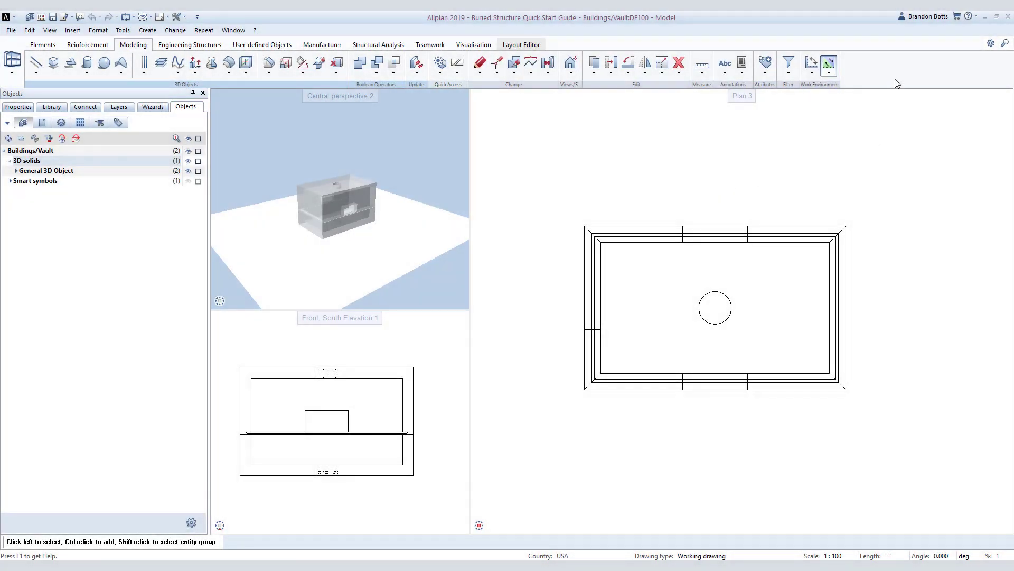
right_click(899, 77)
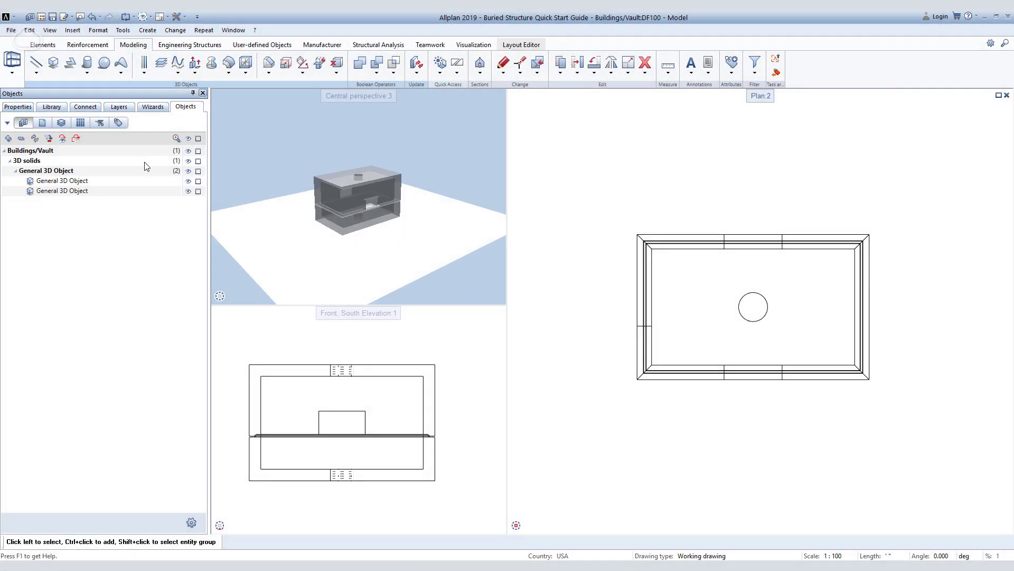
click(154, 180)
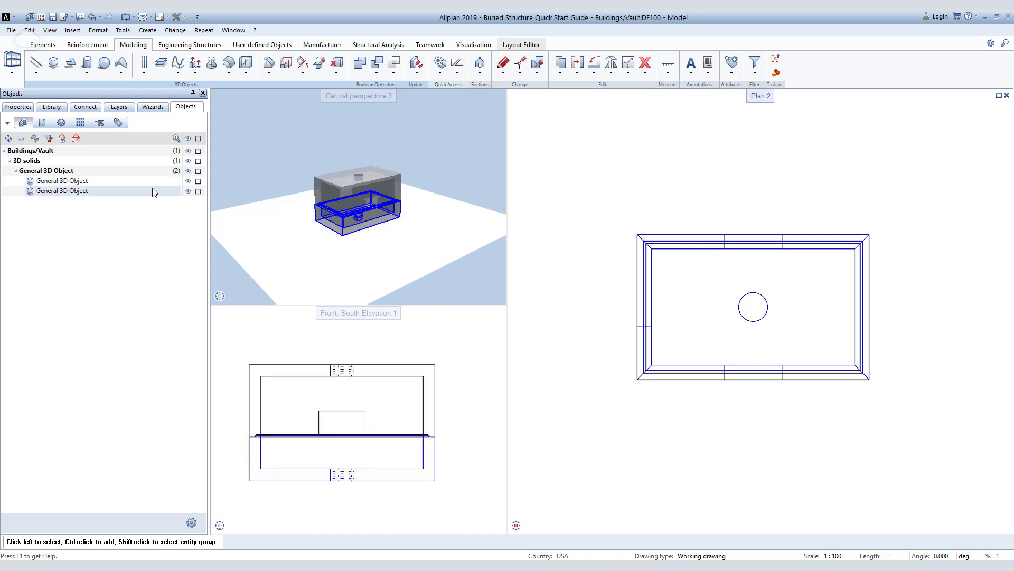
Hide the lower General 3D Object and orbit the perspective view to look into the open box
click(189, 191)
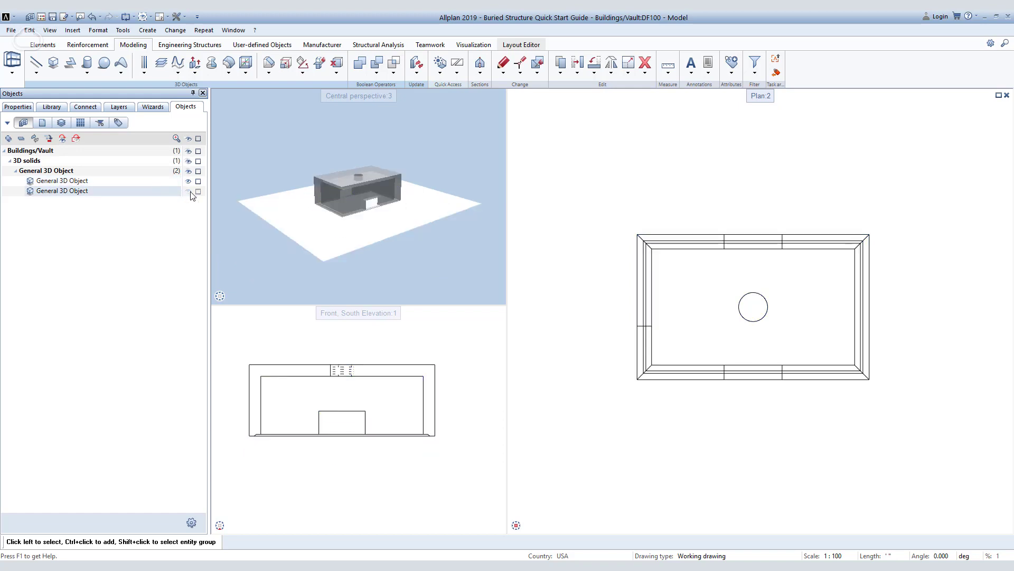
scroll(344, 192, up, 3)
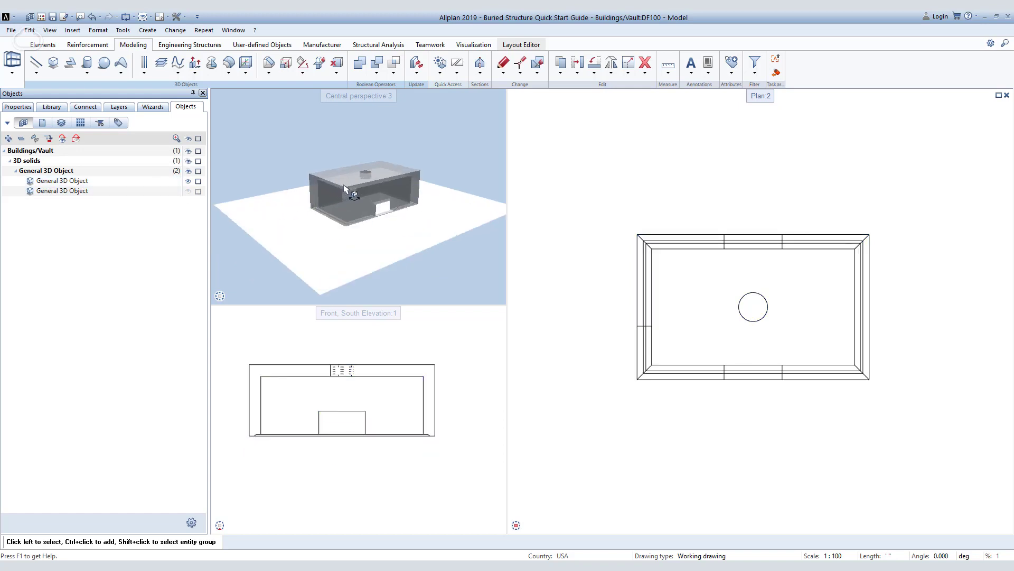
scroll(380, 186, up, 1)
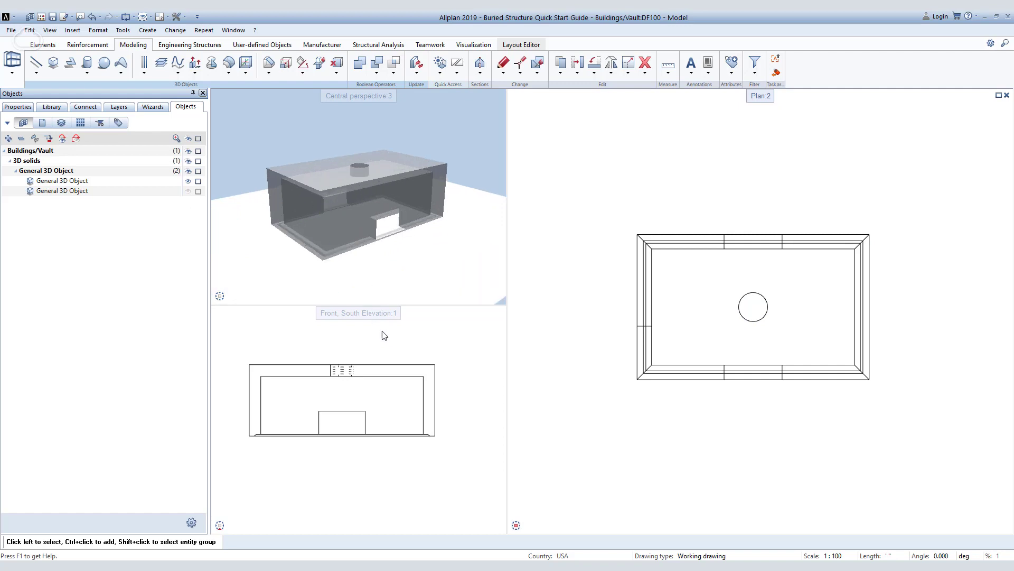
drag(353, 254, 376, 258)
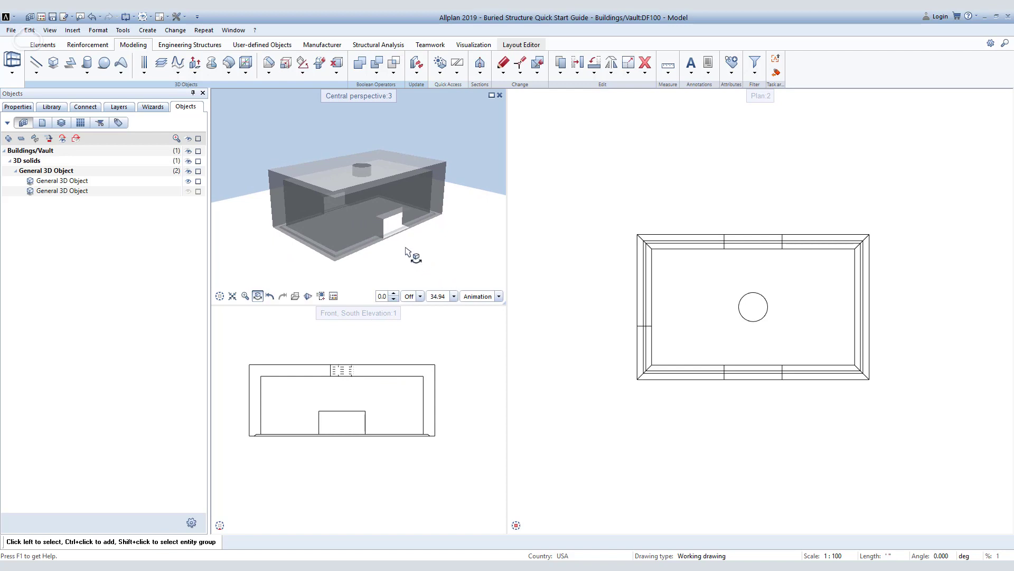
scroll(467, 391, down, 1)
scroll(371, 367, up, 1)
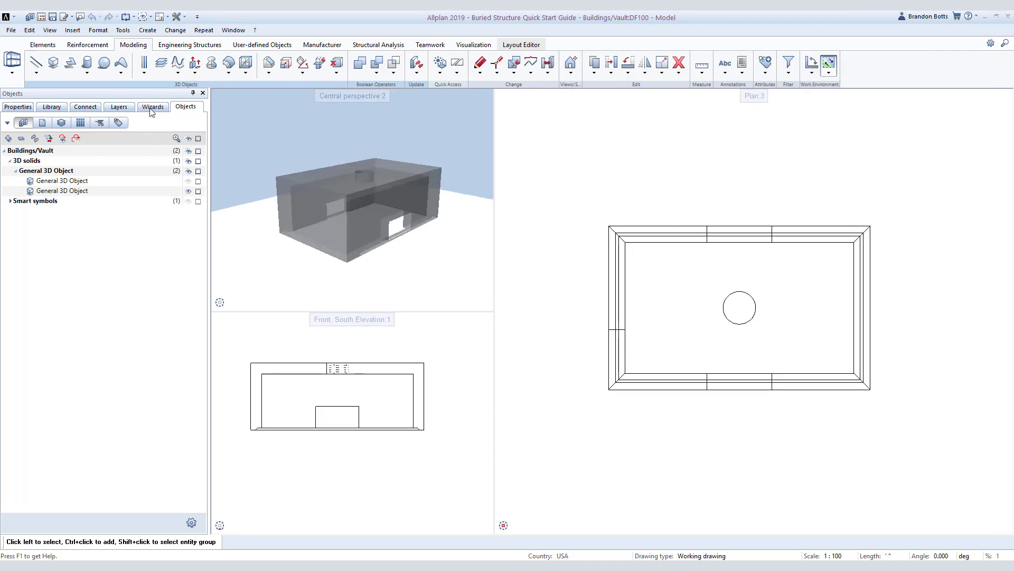
Add the Buried Structures.nagd wizard group in the Wizards palette
click(153, 107)
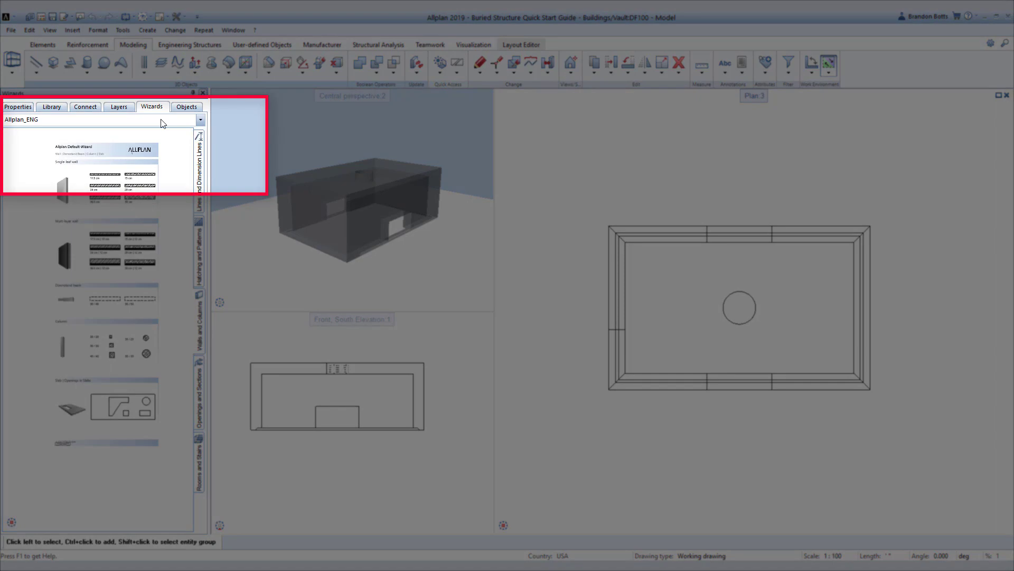
right_click(162, 123)
click(184, 136)
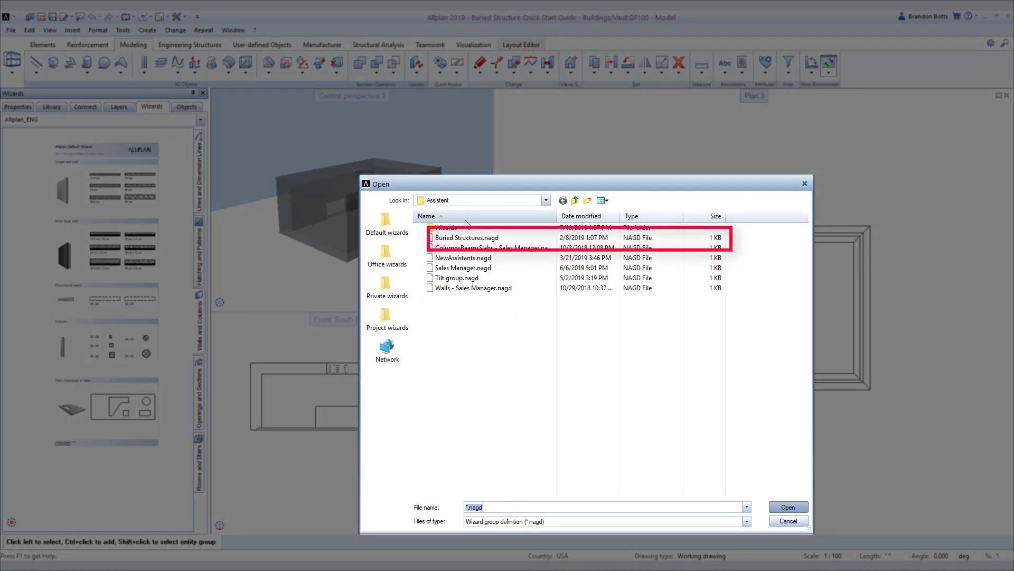
click(526, 239)
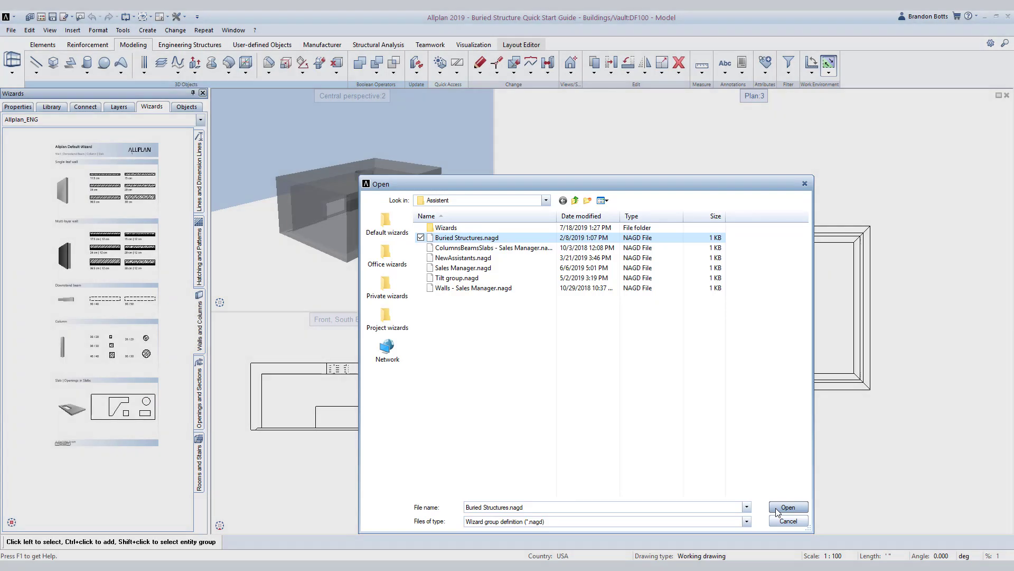
click(784, 508)
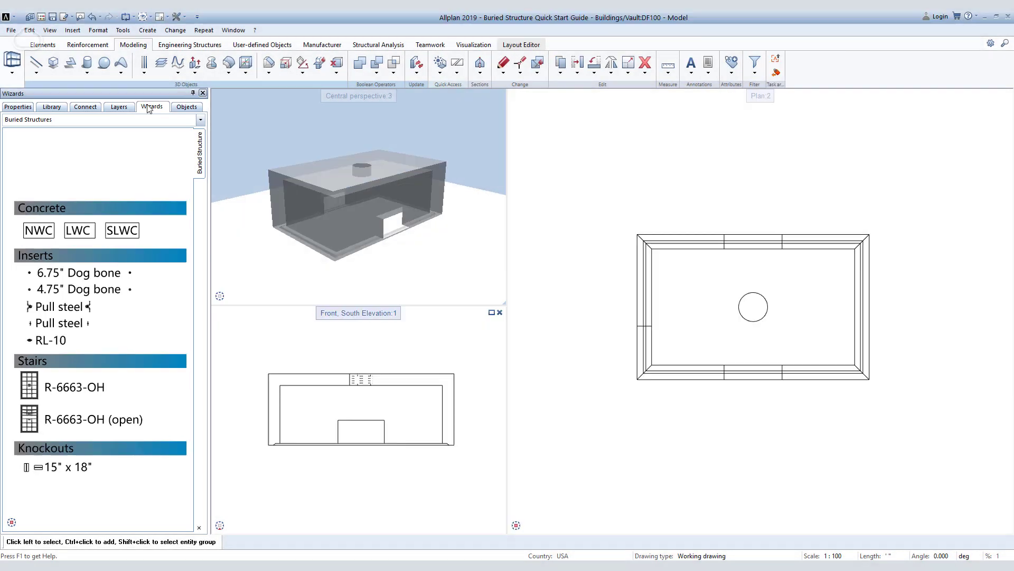
Place the insert symbol 18" in from each edge at the plan corner
click(30, 292)
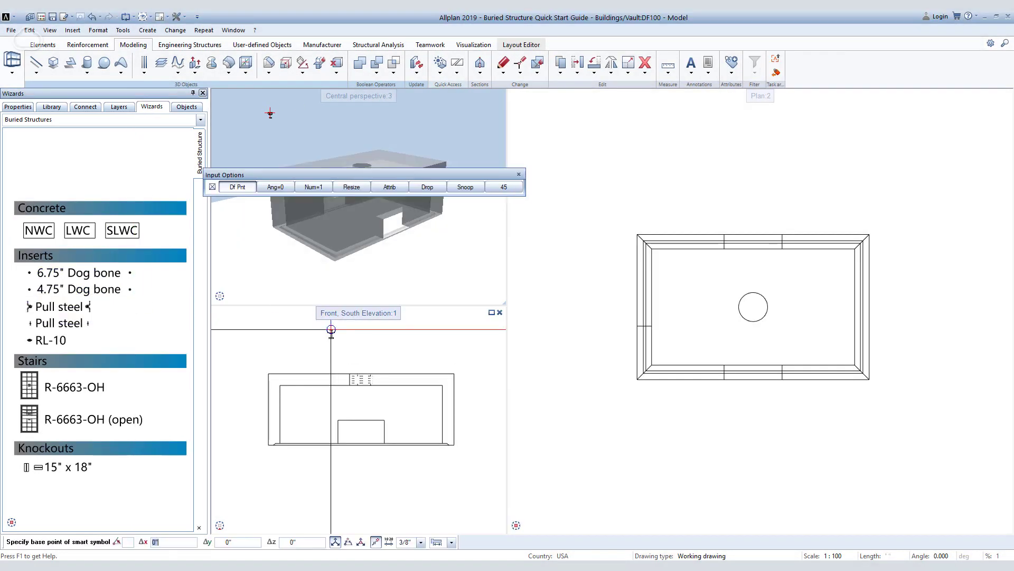
scroll(665, 365, up, 4)
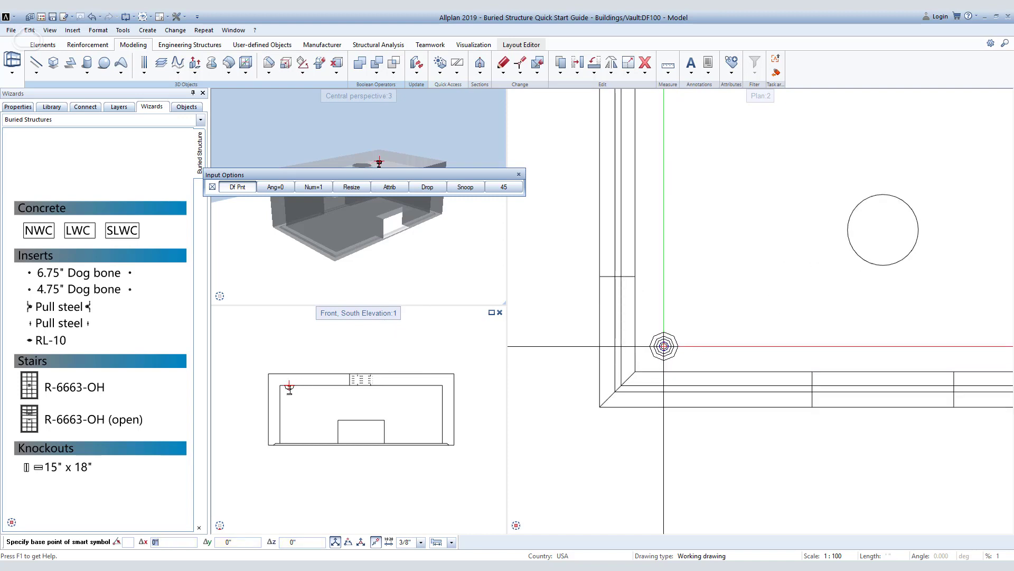
text(18")
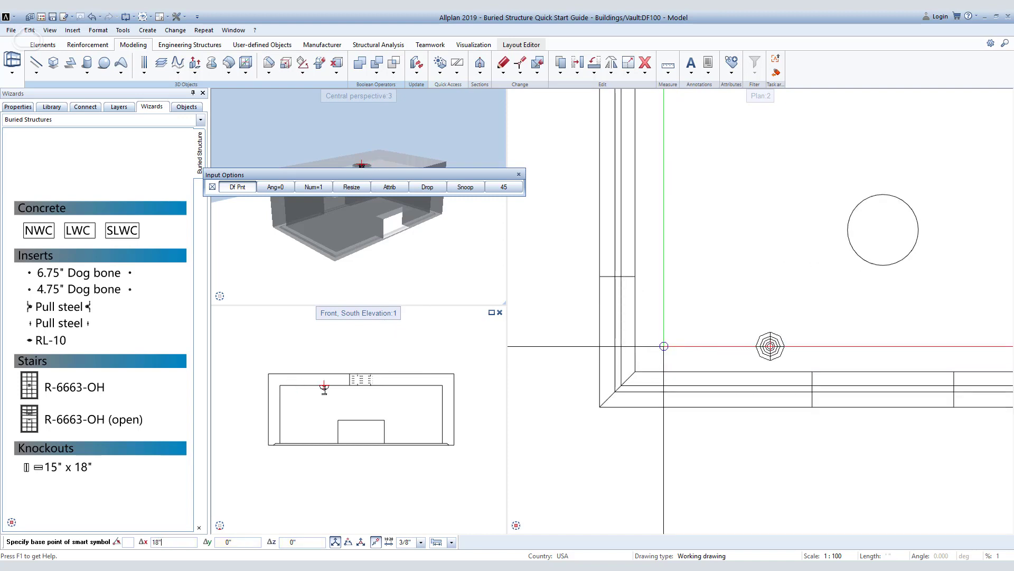
text(18")
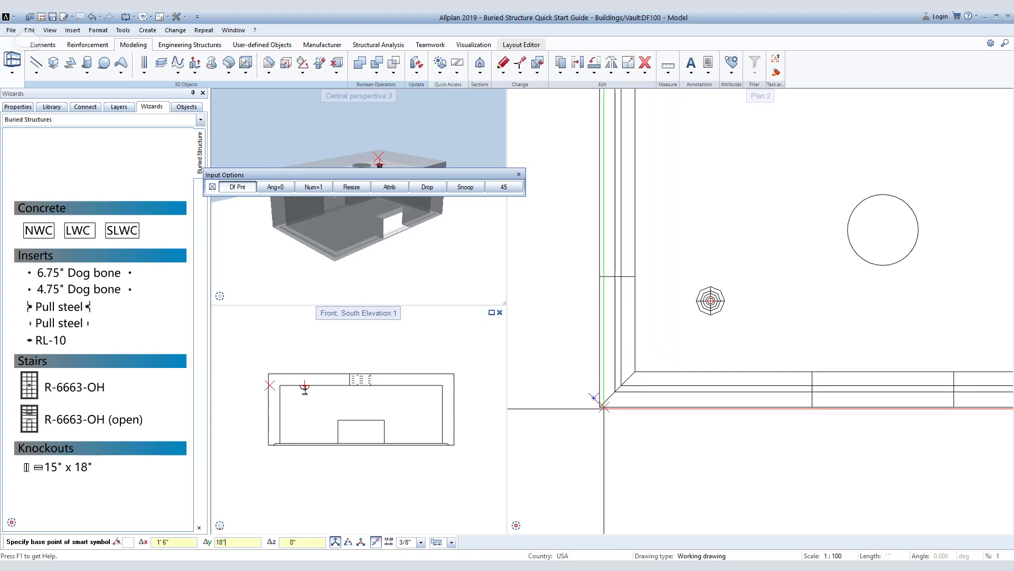
click(600, 407)
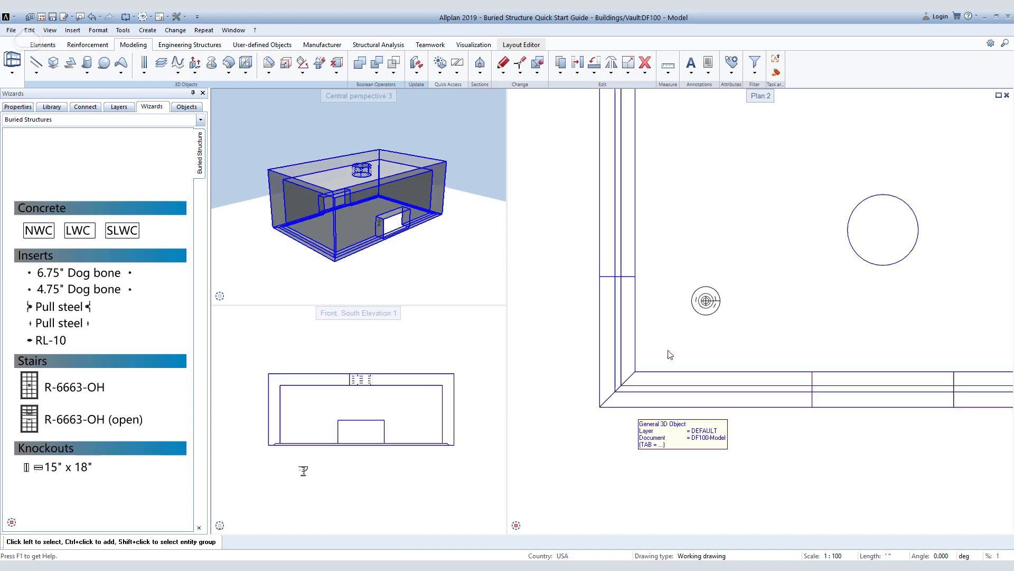
Move the insert up from its base onto the top of the vault lid
click(304, 469)
key(m)
scroll(309, 470, up, 3)
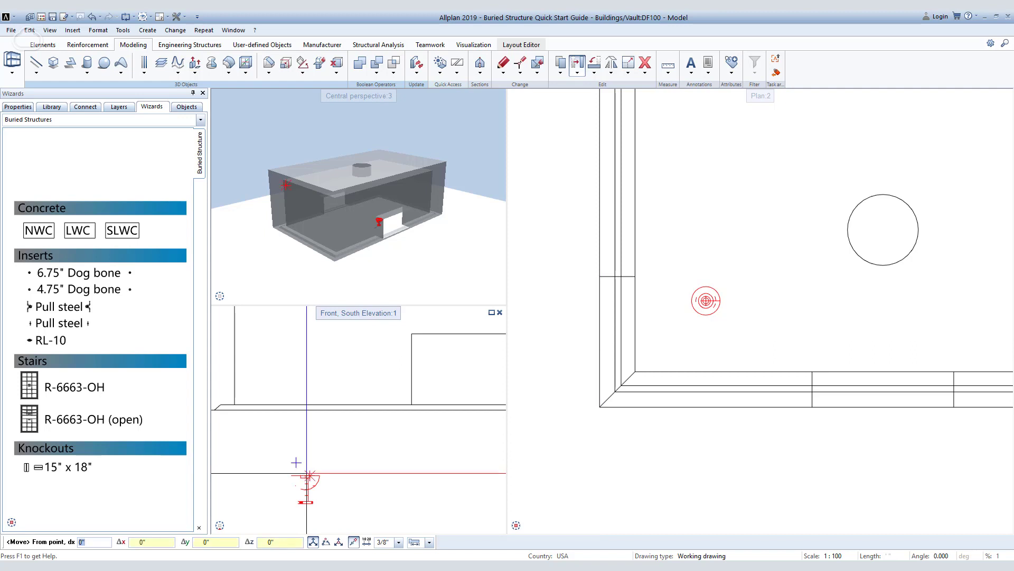
click(307, 470)
scroll(307, 469, down, 2)
scroll(306, 407, down, 2)
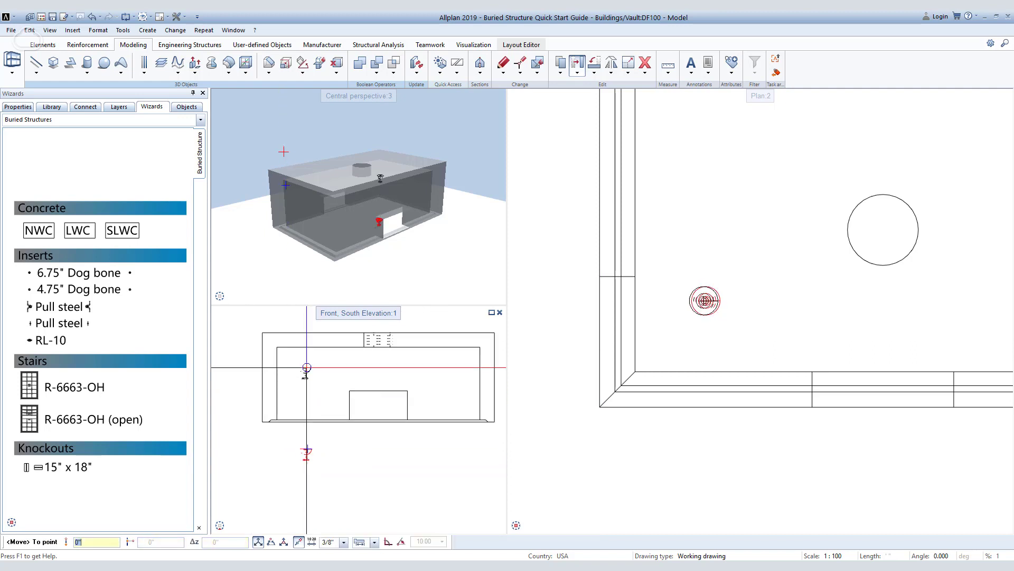
click(307, 334)
scroll(709, 351, down, 3)
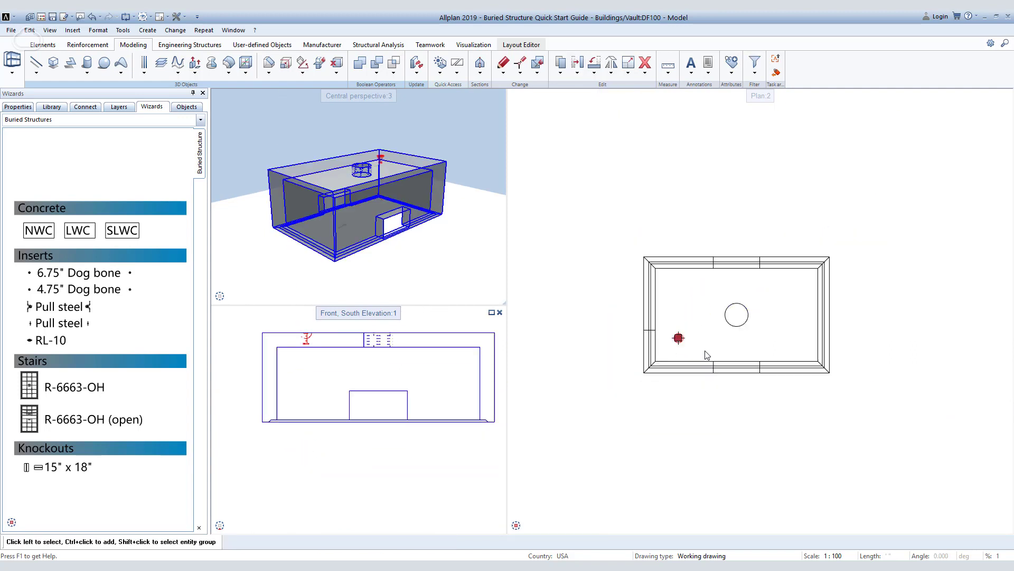
scroll(708, 320, up, 1)
scroll(713, 309, up, 1)
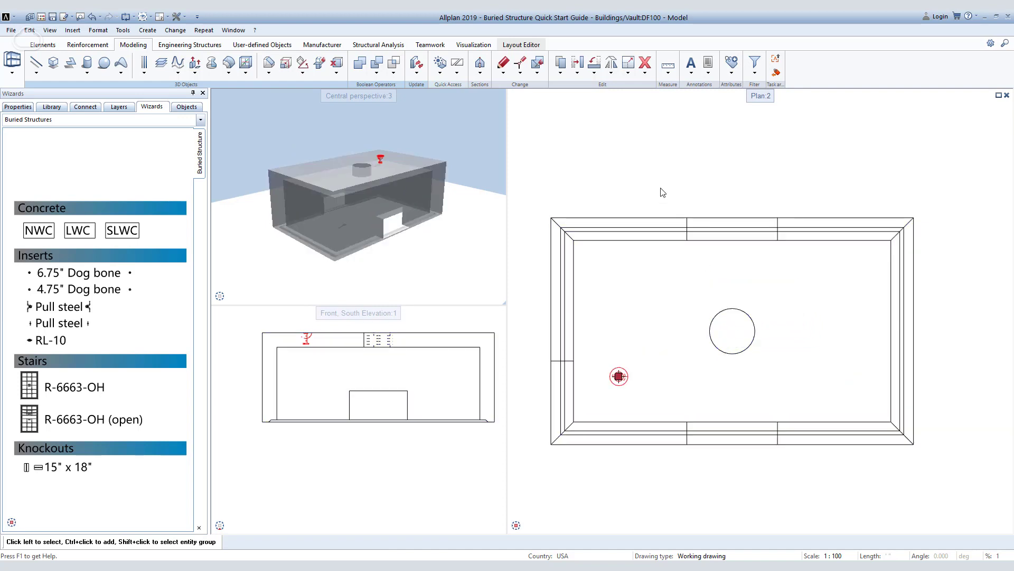
Mirror-copy the lid insert across the plan's mid-length line to the opposite end
click(611, 73)
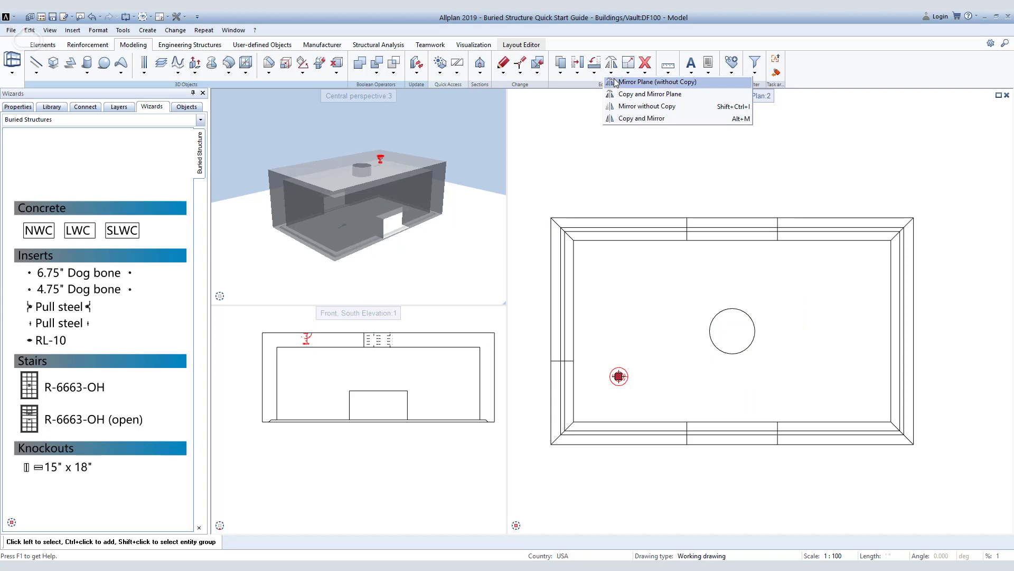
click(625, 119)
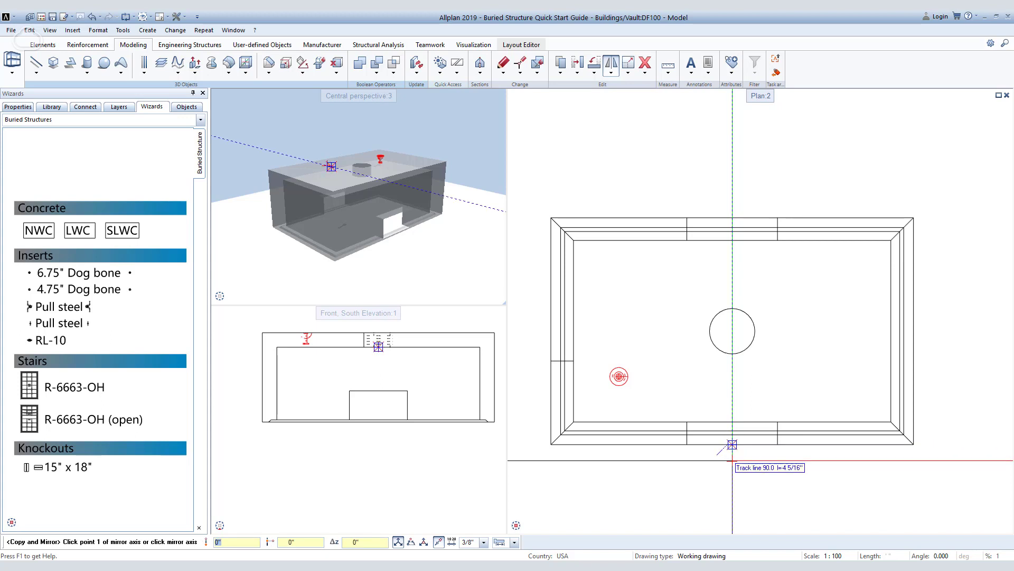
click(732, 460)
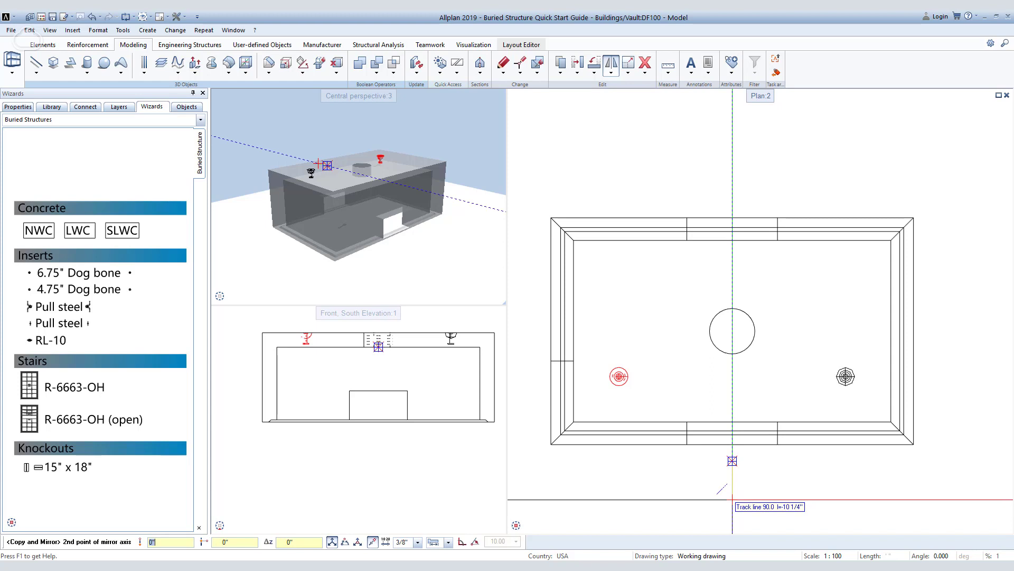
click(732, 499)
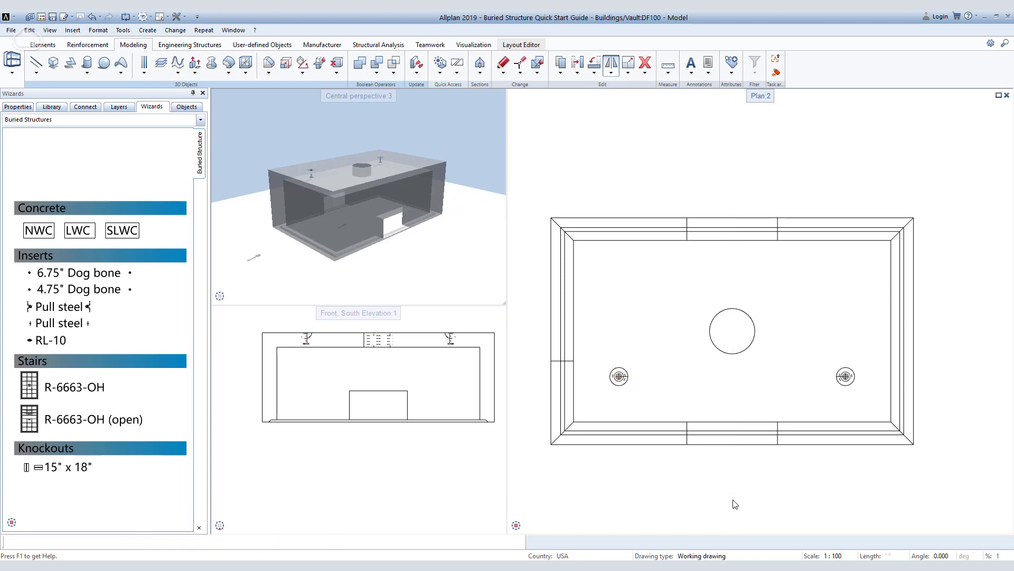
key(Escape)
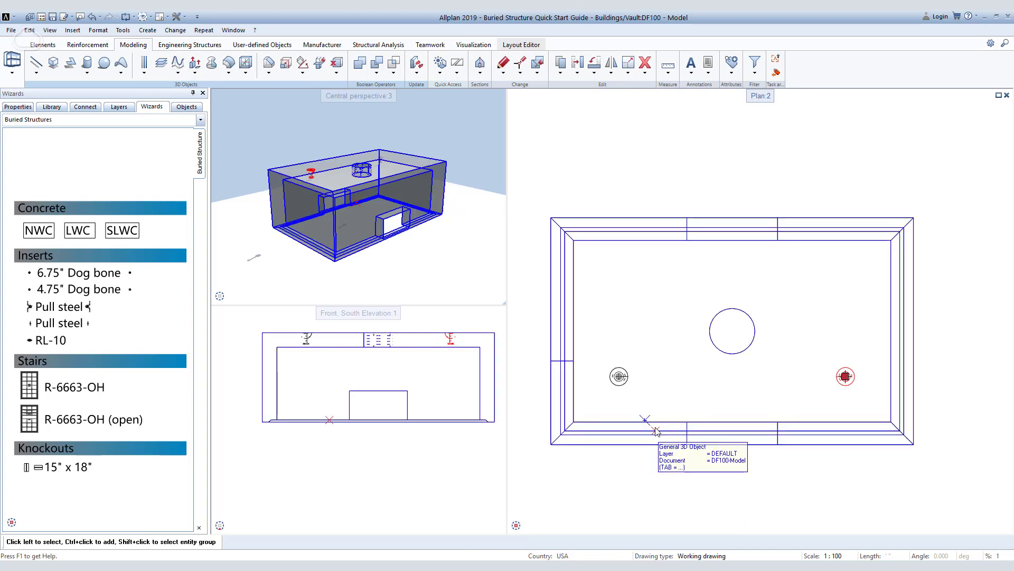
Mirror both lid inserts across the horizontal centre line to make four inserts
ctrl+click(627, 384)
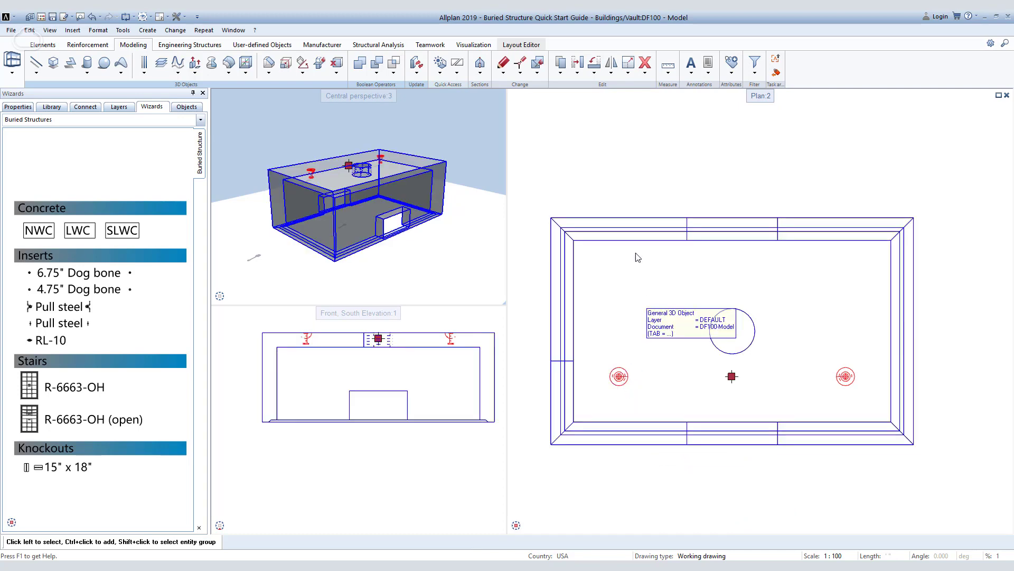
click(611, 63)
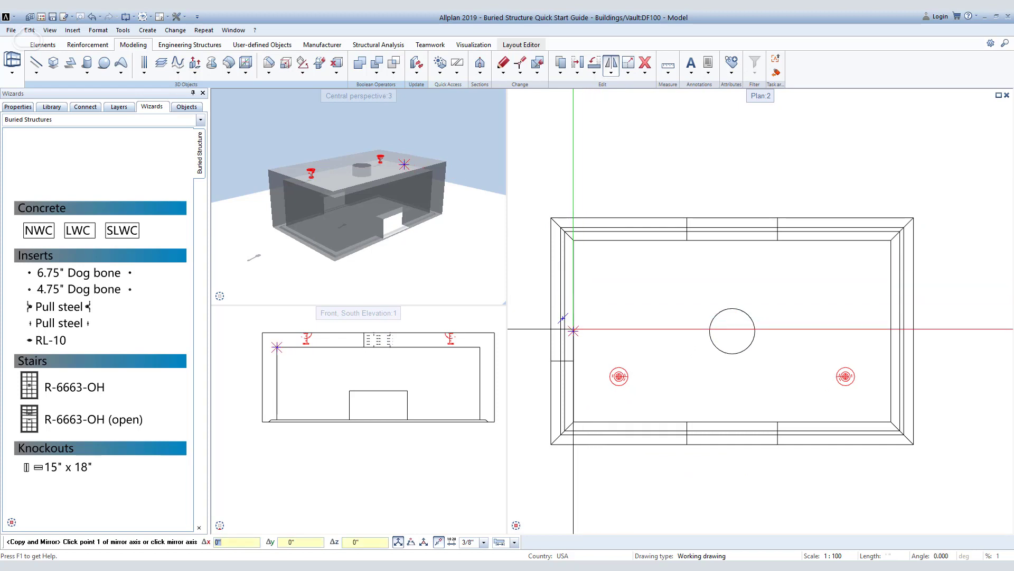
click(591, 330)
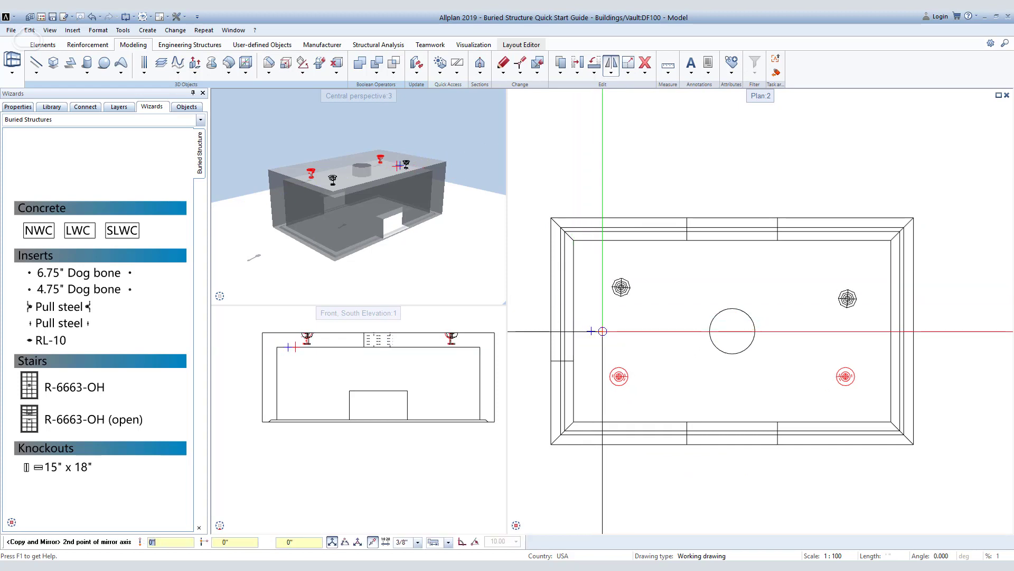
click(616, 332)
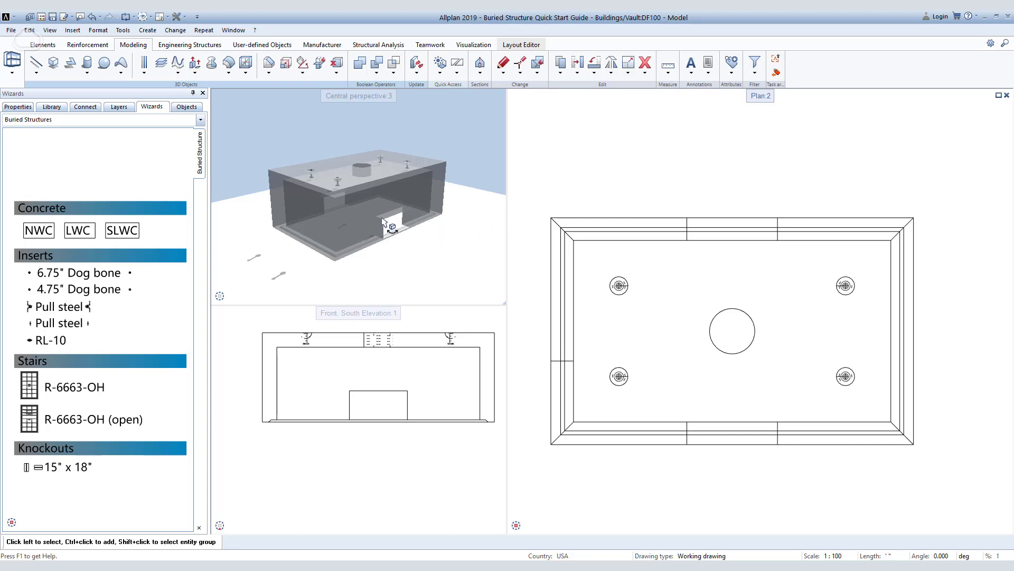
Place a Pull steel insert with left-middle drop-in point, 16" from the front wall's left corner
drag(383, 221, 373, 257)
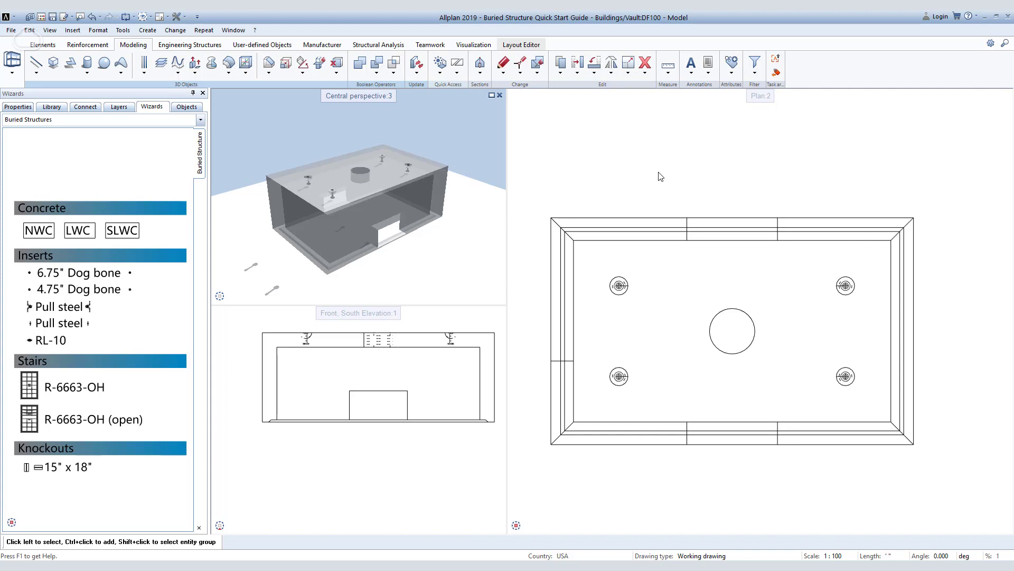
click(31, 341)
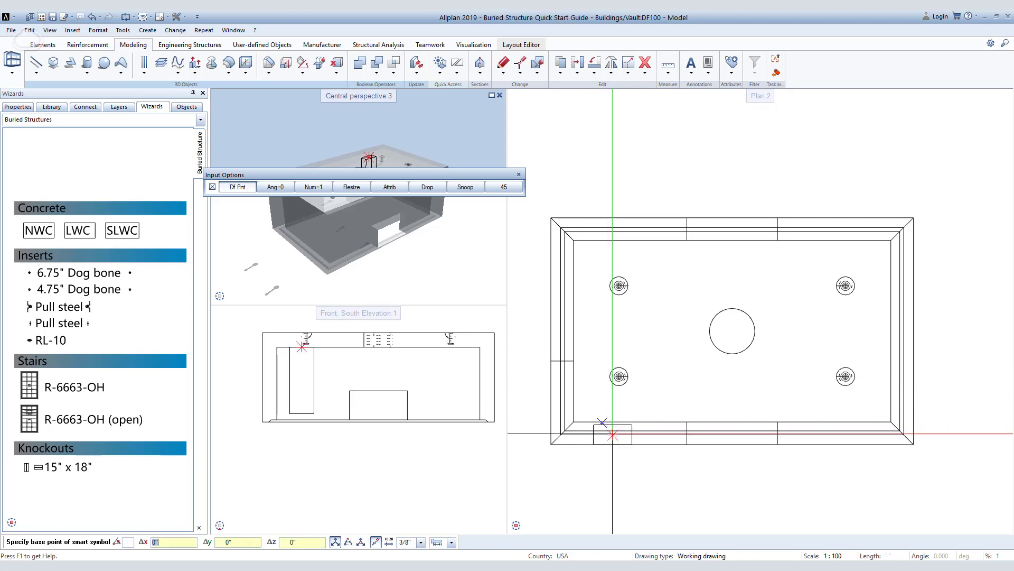
click(238, 187)
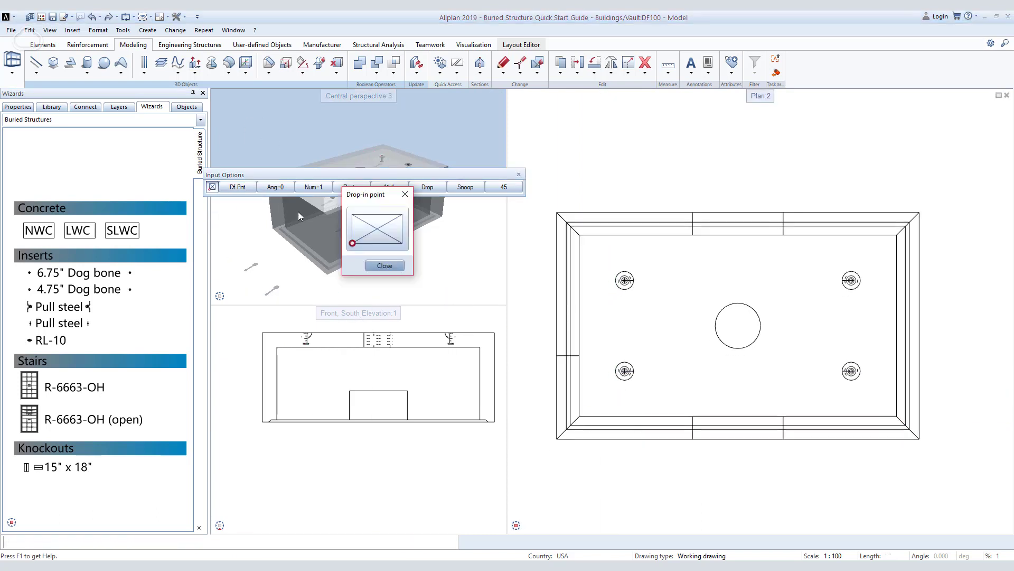
click(352, 229)
click(384, 265)
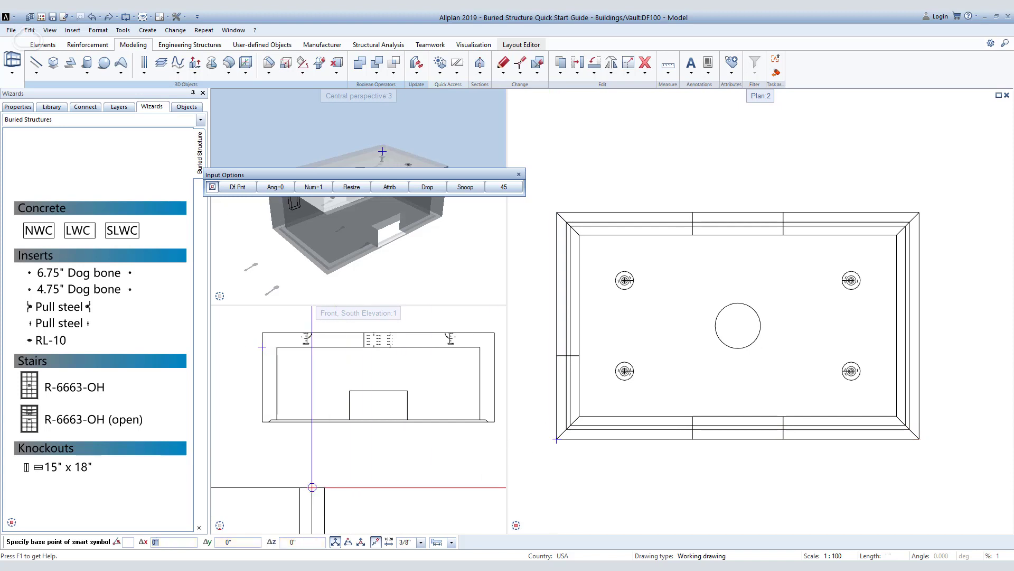
text(1)
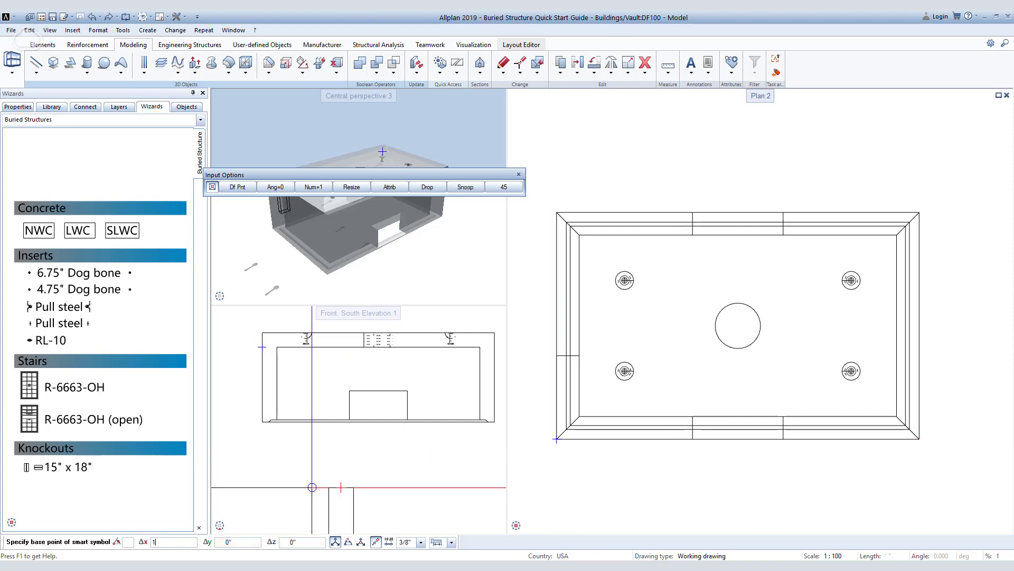
text(6)
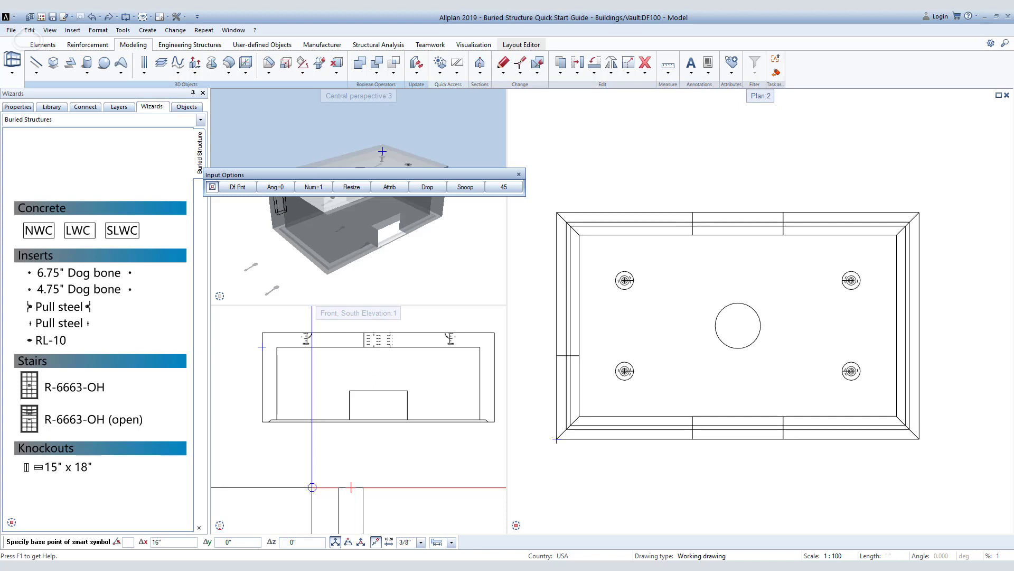
text(3)
key(Return)
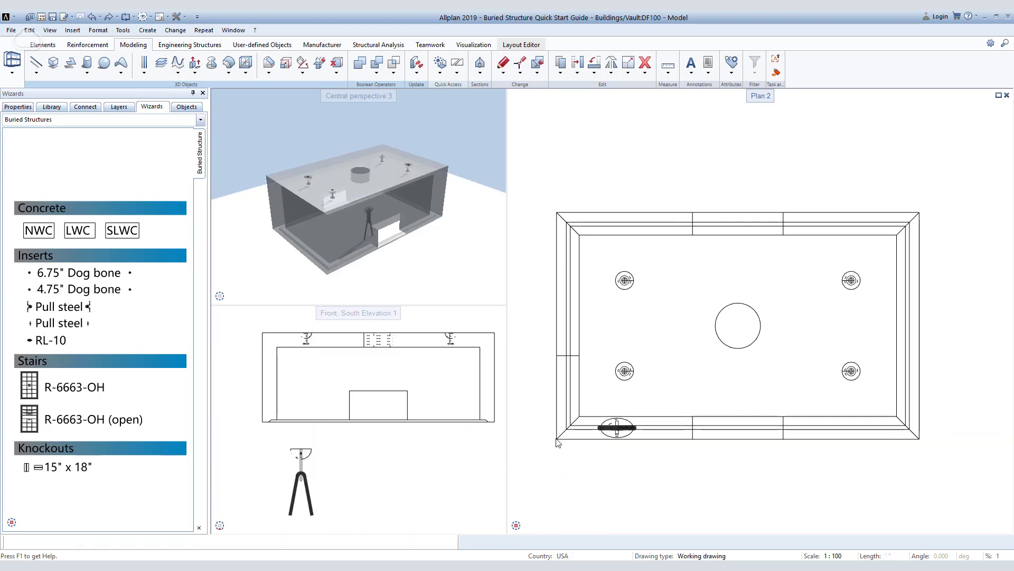
key(Escape)
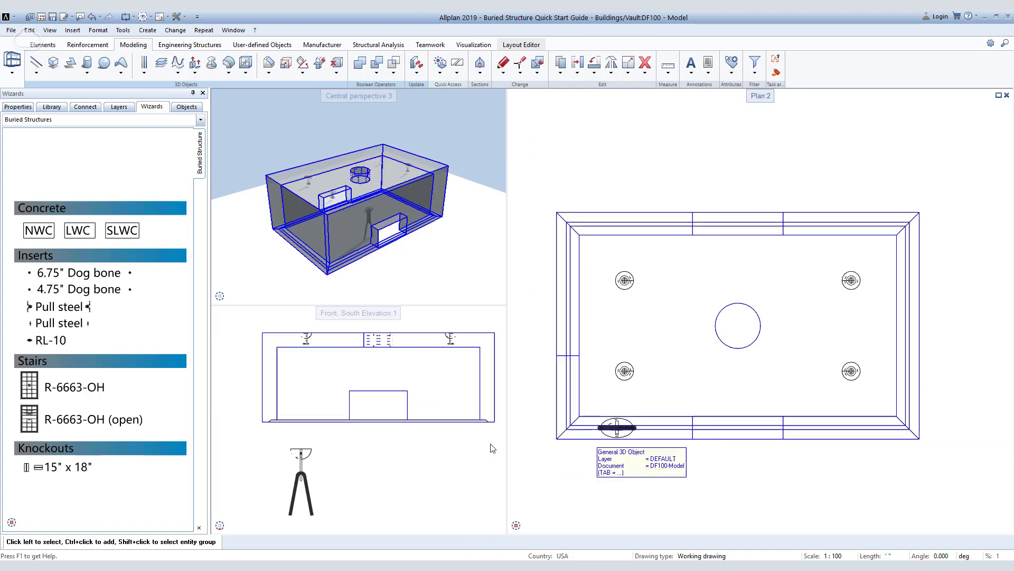
Move the pull-steel insert up to the top of the front wall in the elevation
click(302, 452)
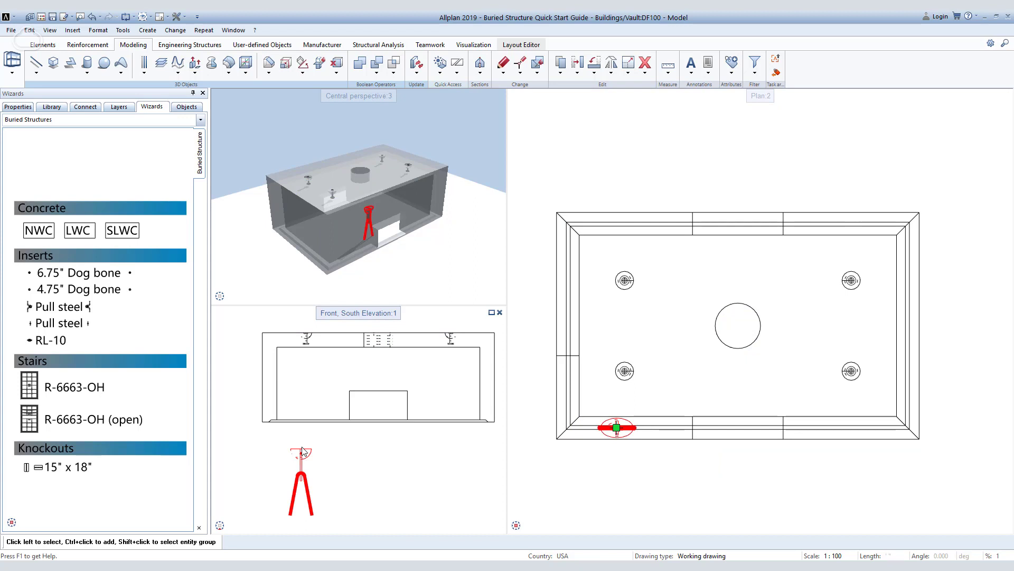
key(ctrl+m)
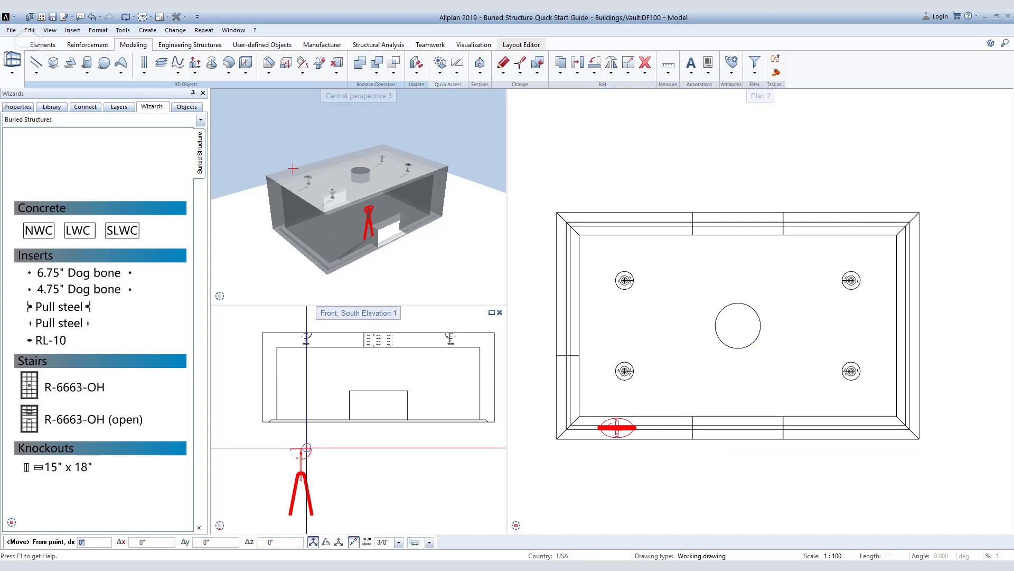
click(306, 448)
scroll(305, 333, up, 2)
scroll(307, 327, up, 2)
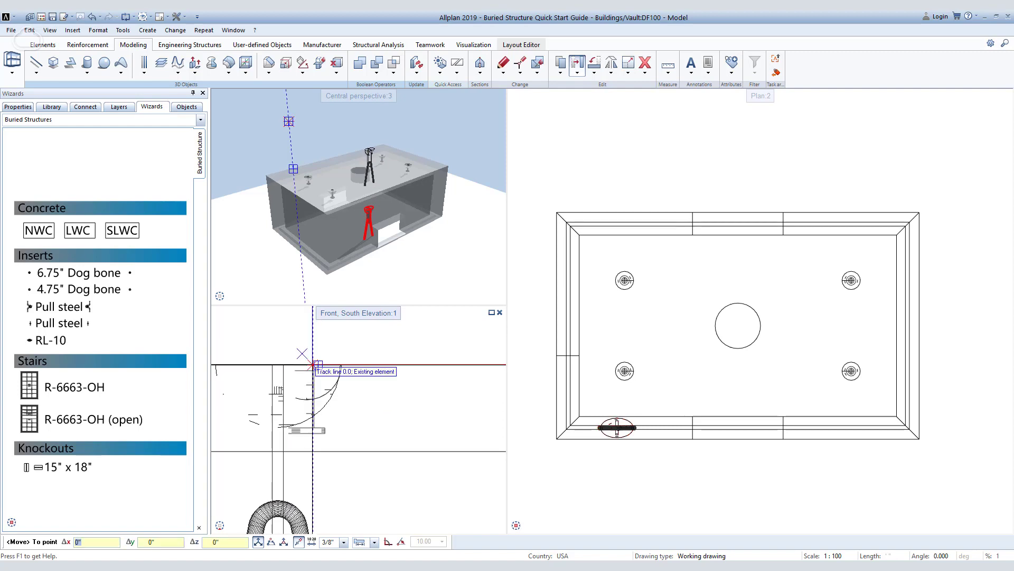
click(314, 365)
scroll(369, 402, down, 4)
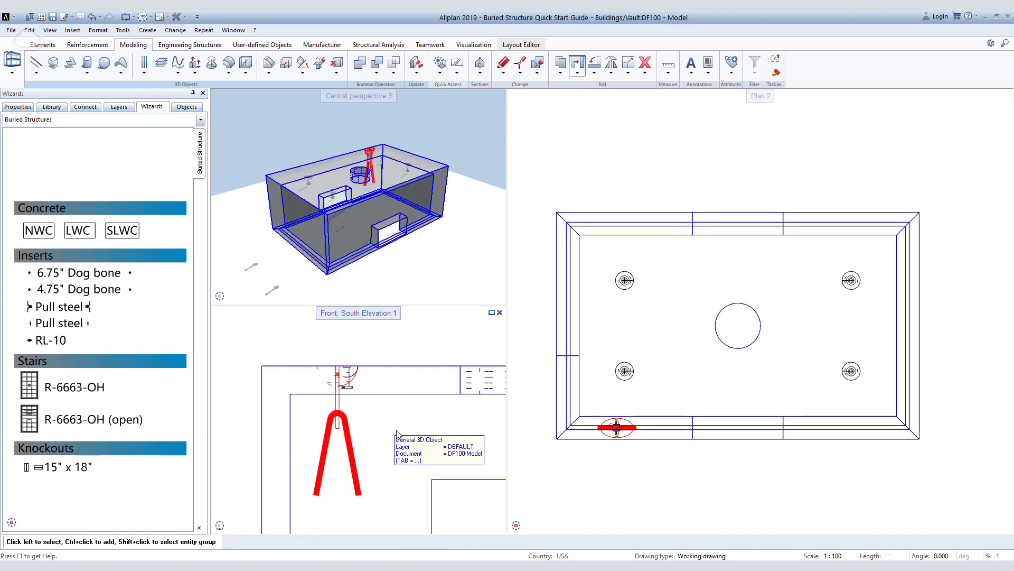
scroll(313, 440, up, 2)
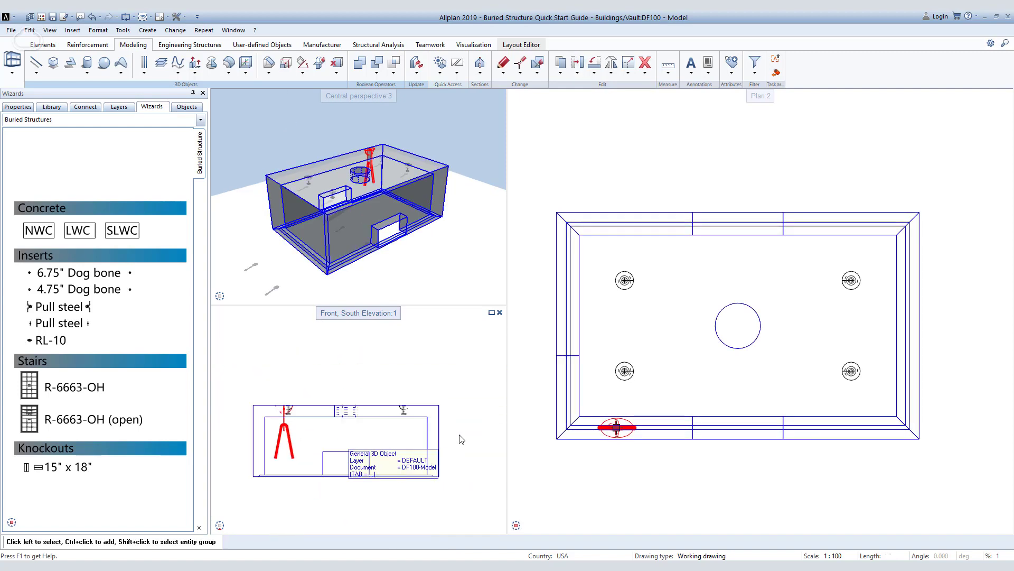
middle_drag(657, 467, 625, 468)
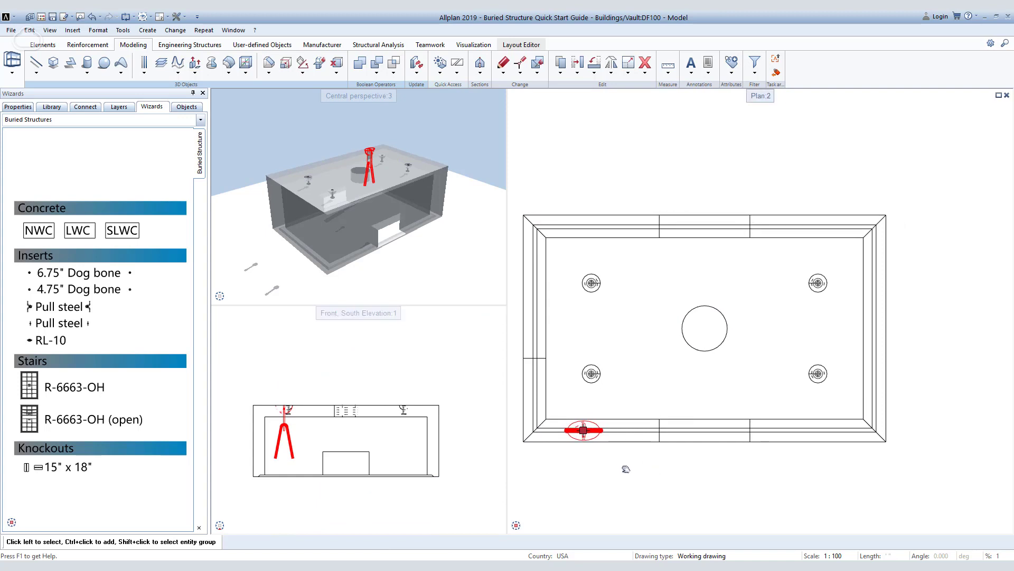
Mirror-copy the pull steel across a vertical axis through the front wall's midpoint
key(ctrl+m)
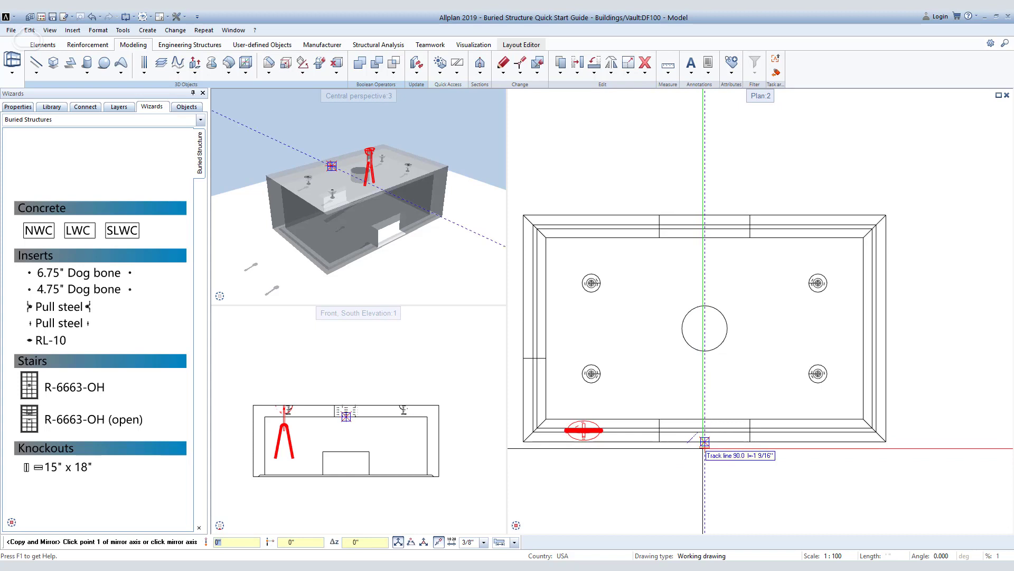
click(705, 442)
click(705, 467)
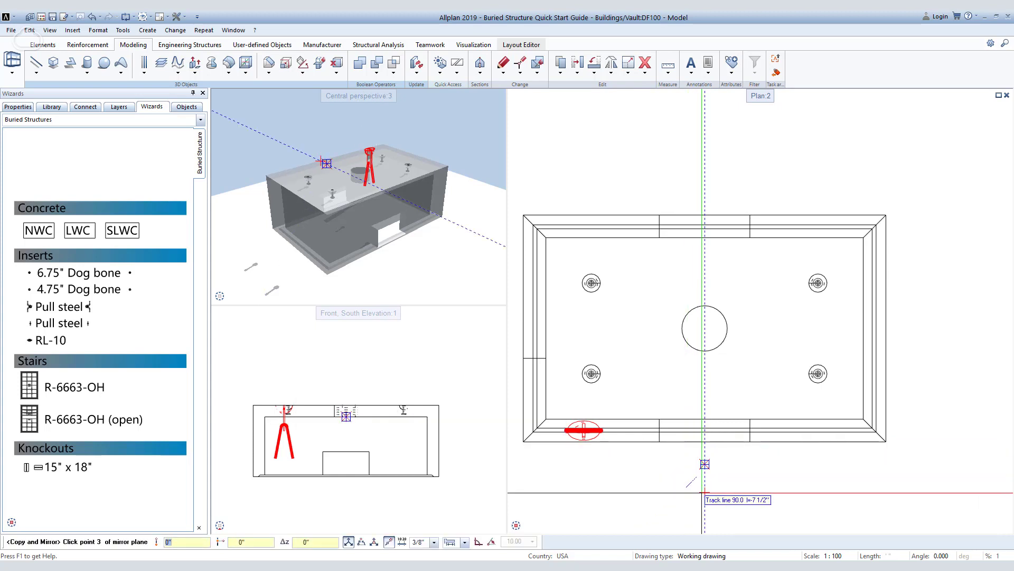
click(704, 463)
key(Return)
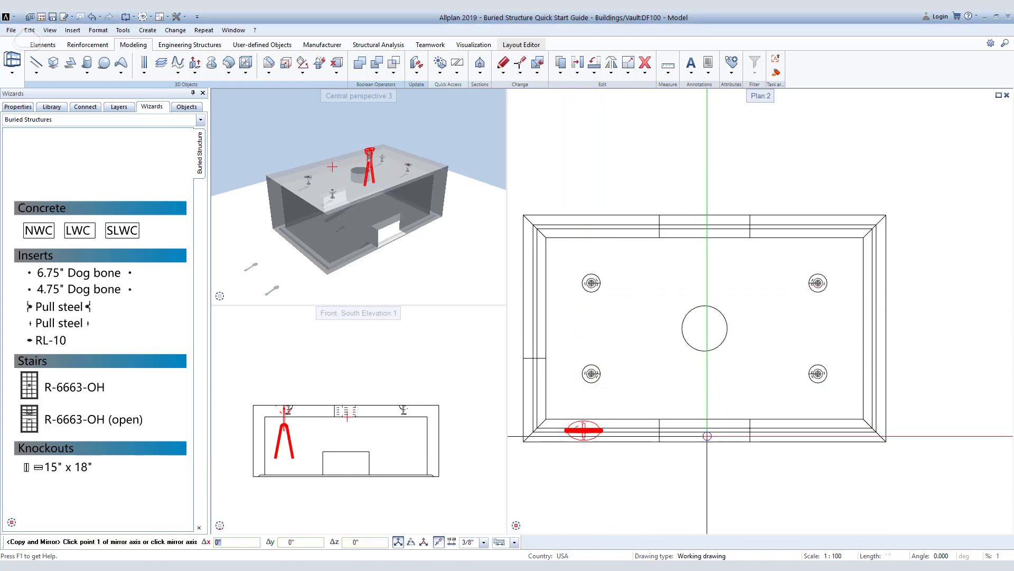
click(704, 441)
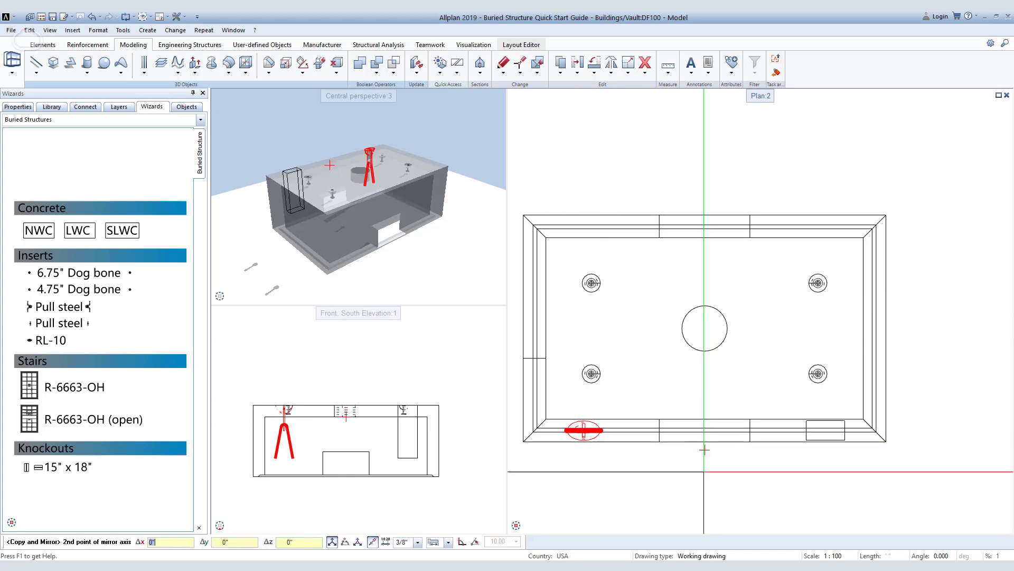
click(707, 481)
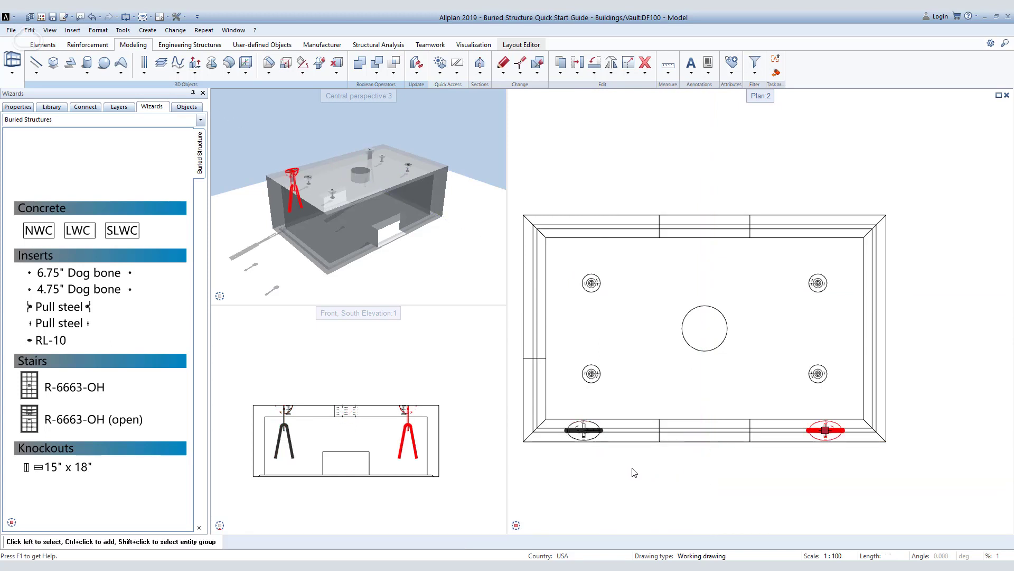
Select both the left and right pull-steel inserts on the front wall
click(599, 439)
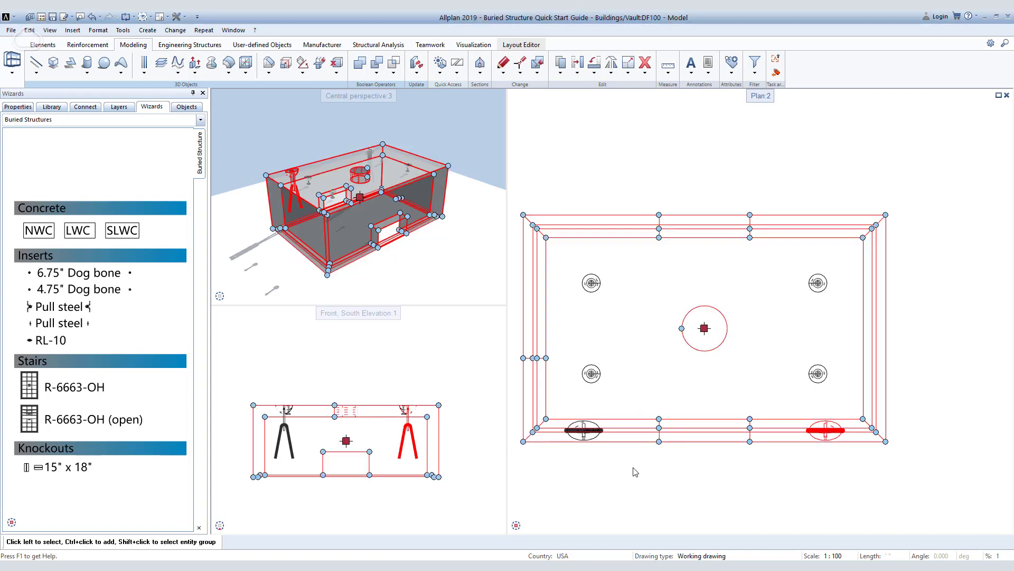
click(632, 471)
click(598, 442)
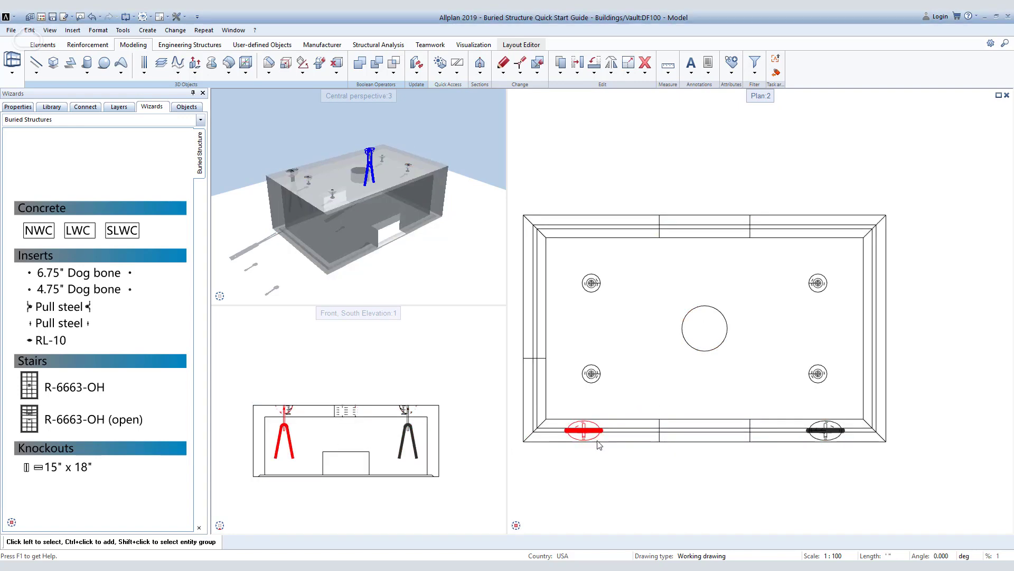
ctrl+click(817, 439)
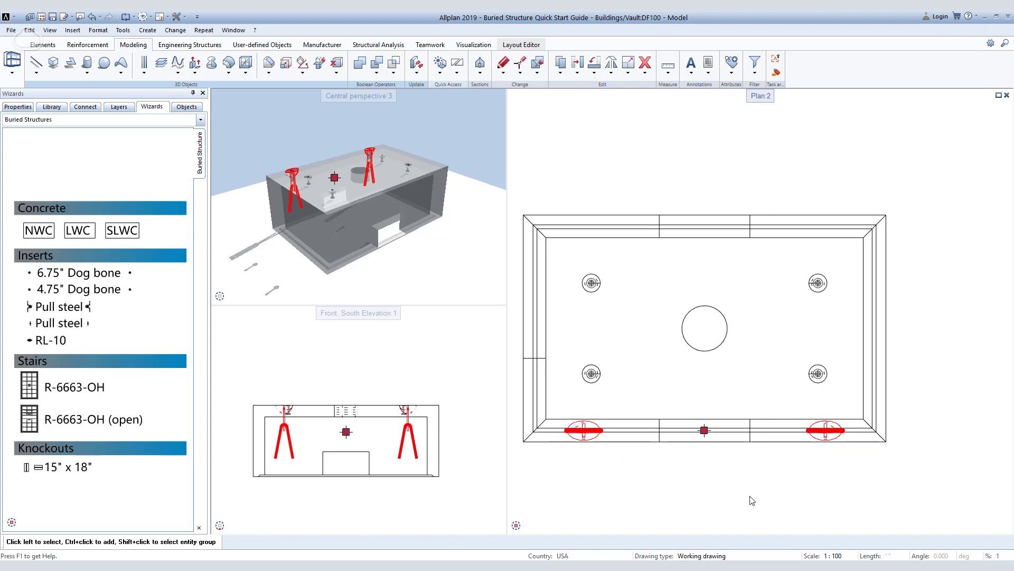
Mirror both front-wall pull steels across the horizontal centre line onto the back wall
key(ctrl+m)
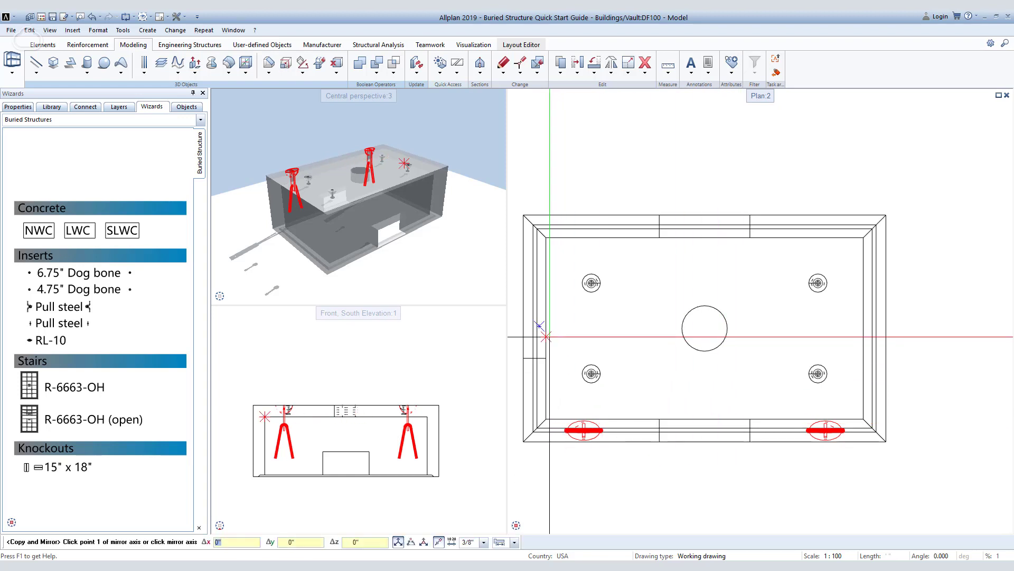
click(547, 328)
click(565, 328)
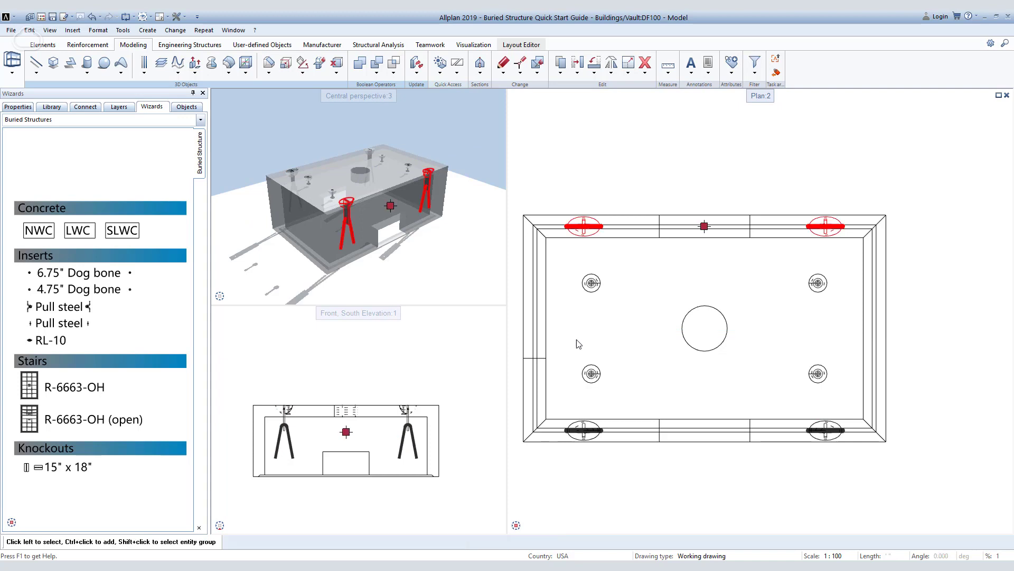
key(Escape)
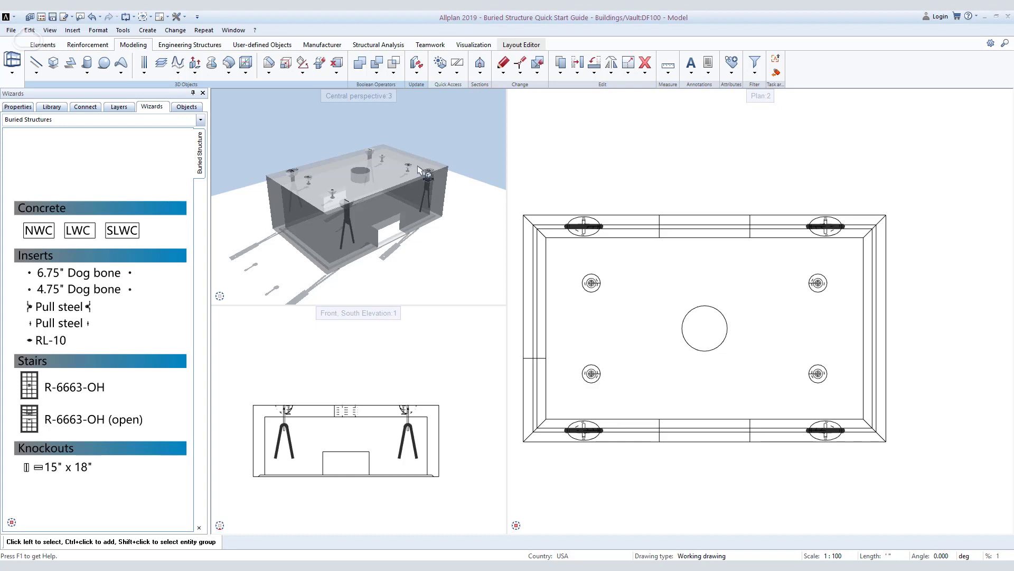
In the Objects palette, show the base solid and hide the lid solid and smart-symbol inserts
click(185, 107)
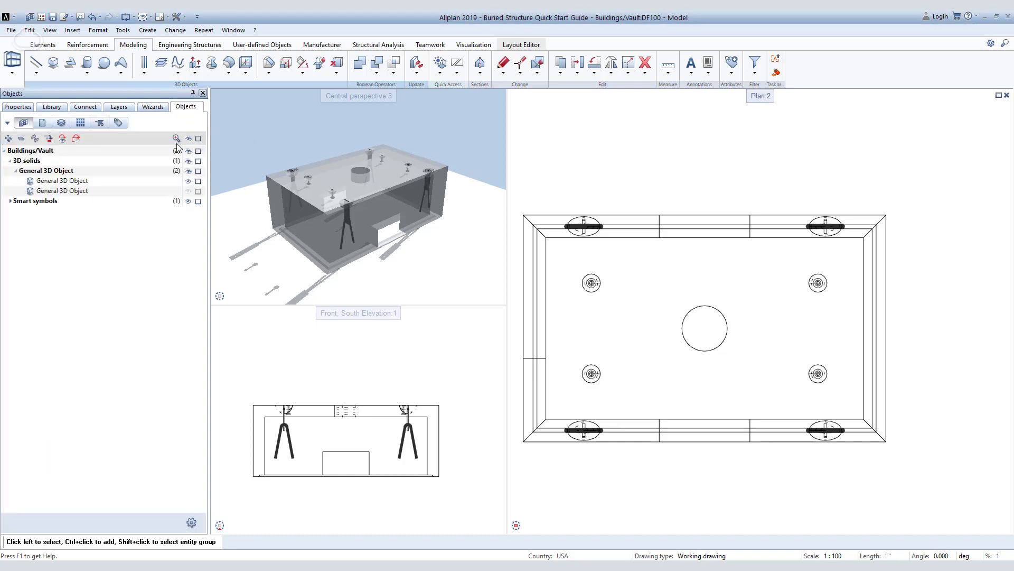
click(188, 192)
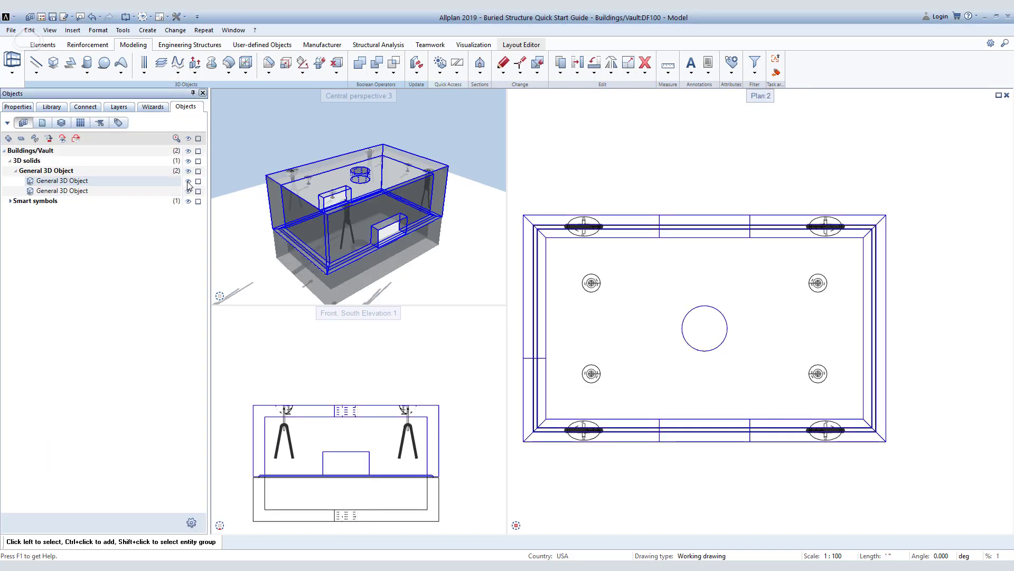
click(188, 181)
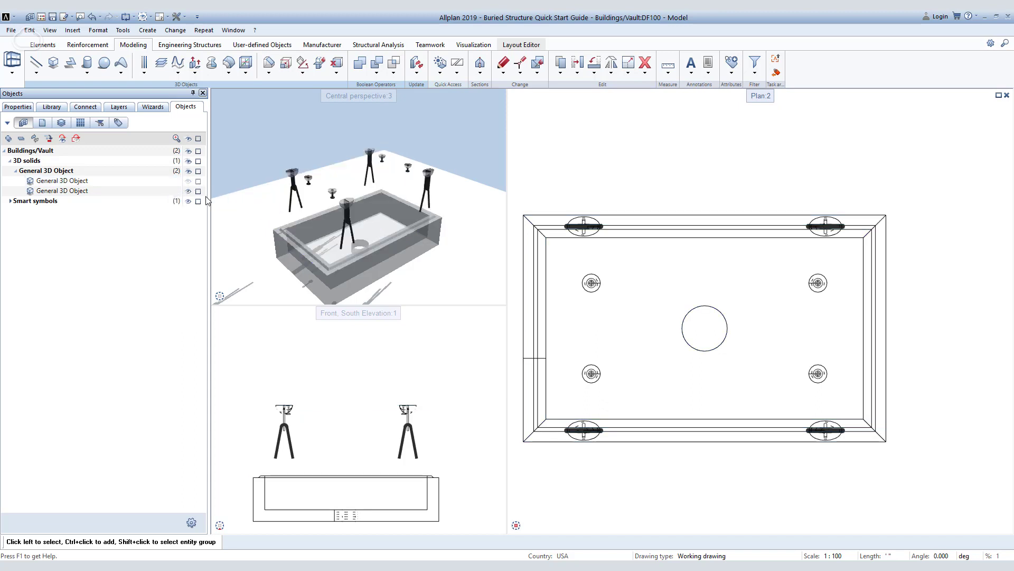
click(188, 202)
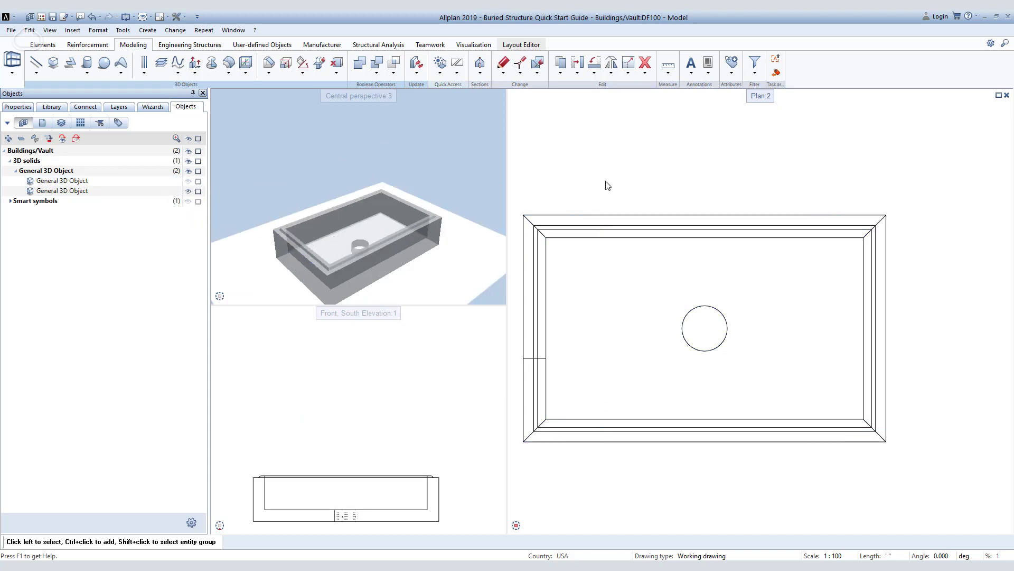
Orbit into the open box, recentre the elevation and plan views, and bring up the Buried Structures wizard
drag(414, 162, 374, 276)
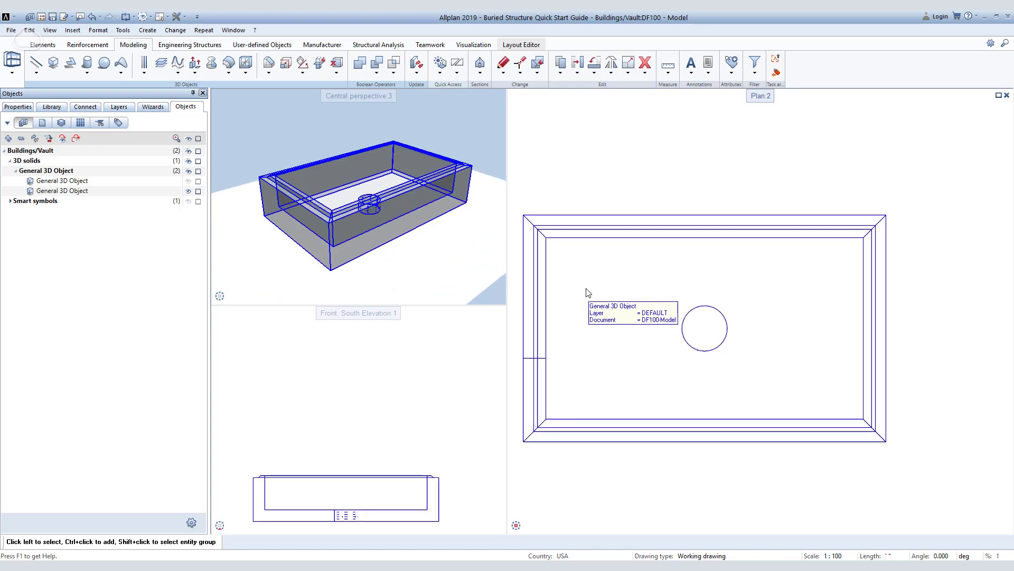
drag(430, 227, 407, 275)
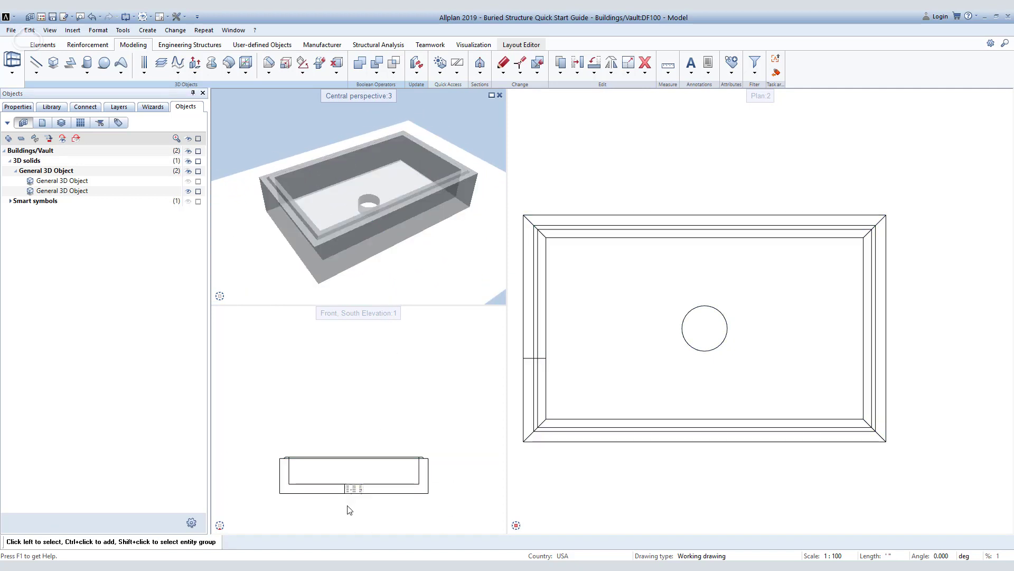
middle_drag(351, 503, 359, 492)
middle_drag(374, 412, 381, 376)
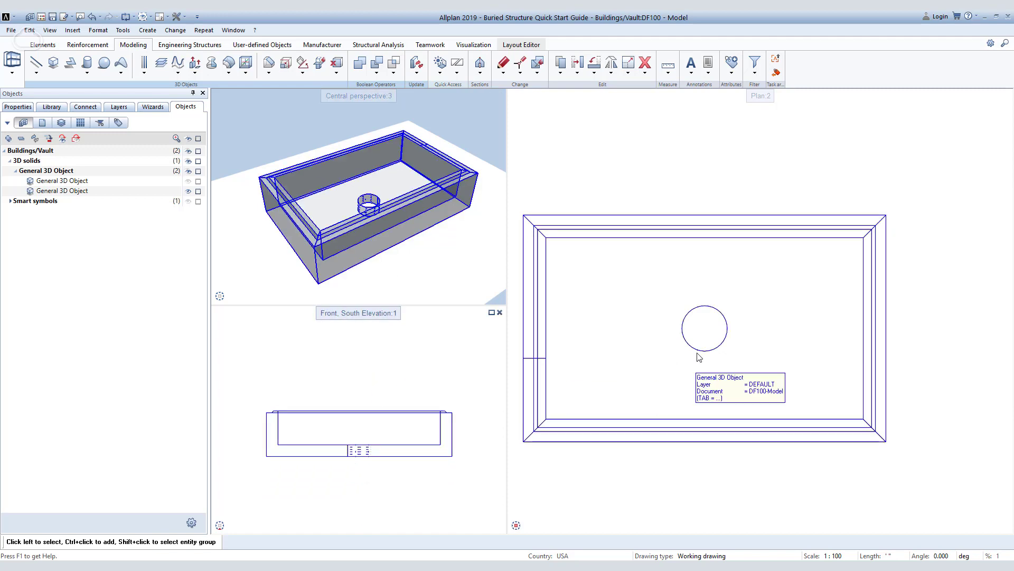
middle_drag(703, 358, 738, 355)
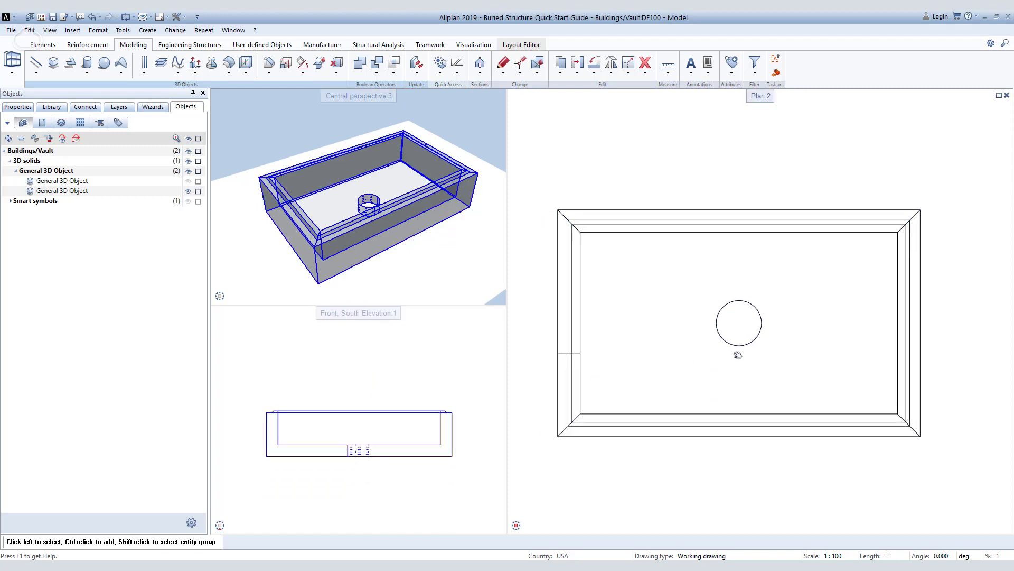
click(153, 108)
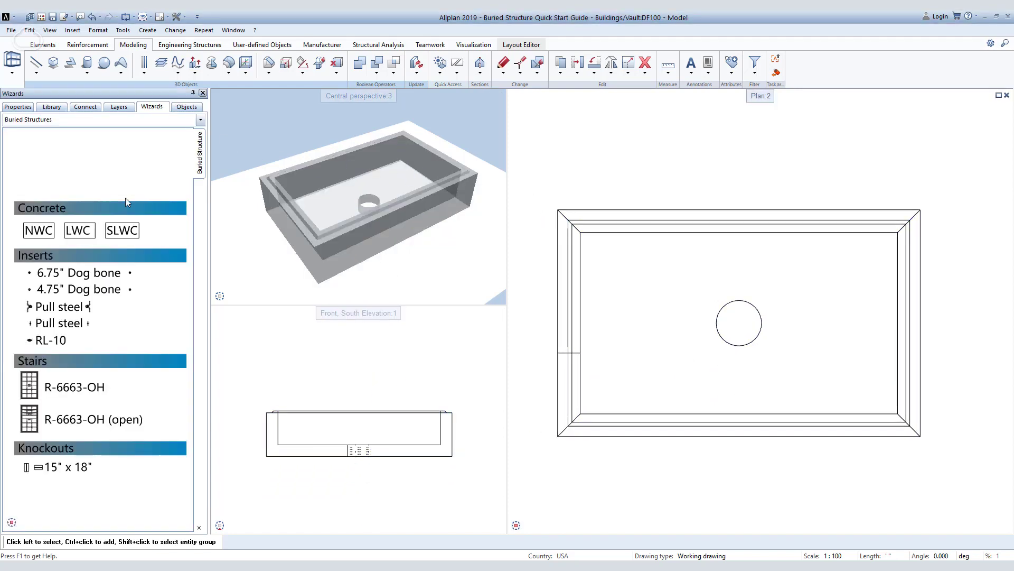
Place a floor insert from the Buried Structures wizard, offset 1'4" and 16" from the box corner
click(30, 294)
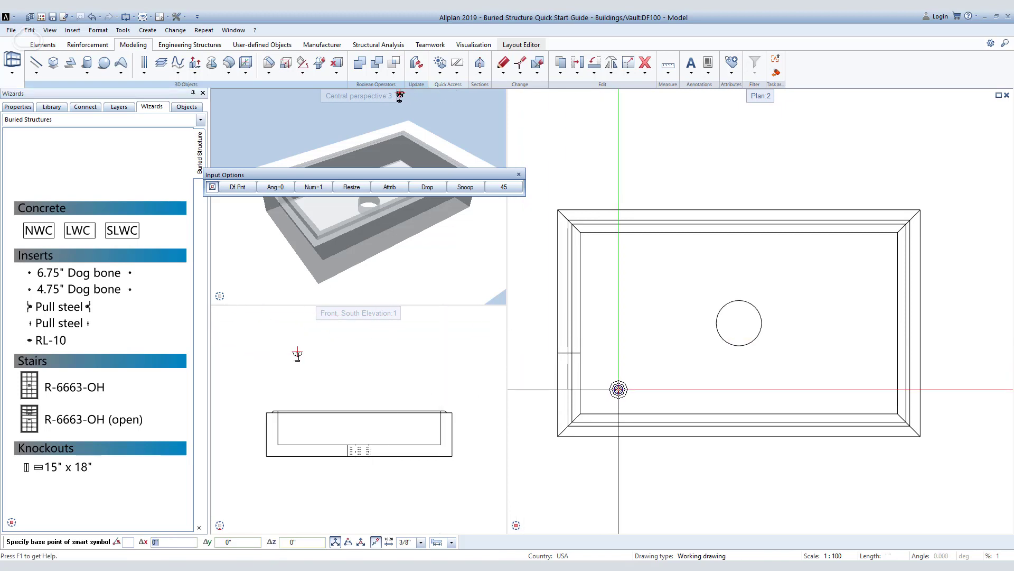
text(16)
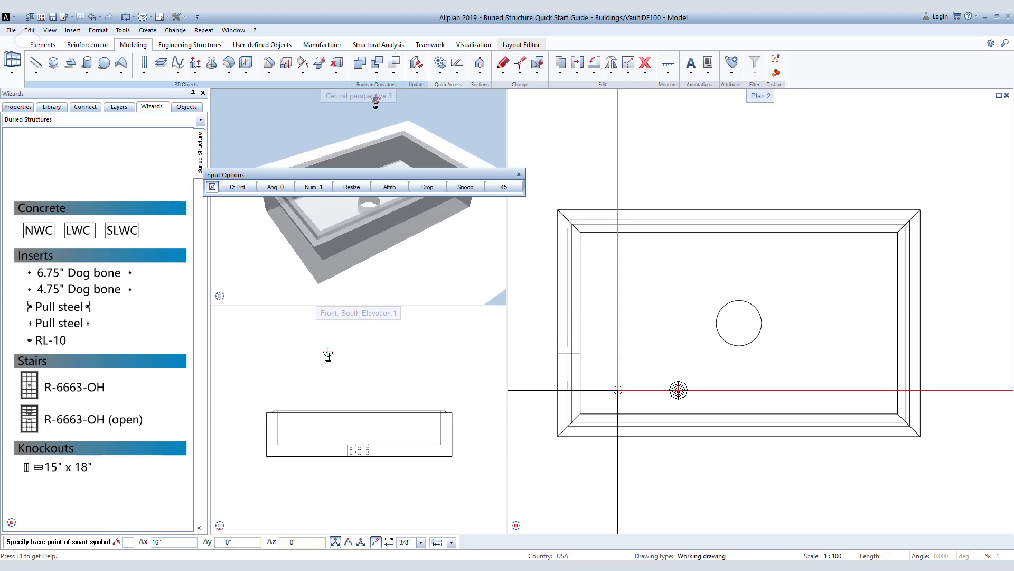
text(')
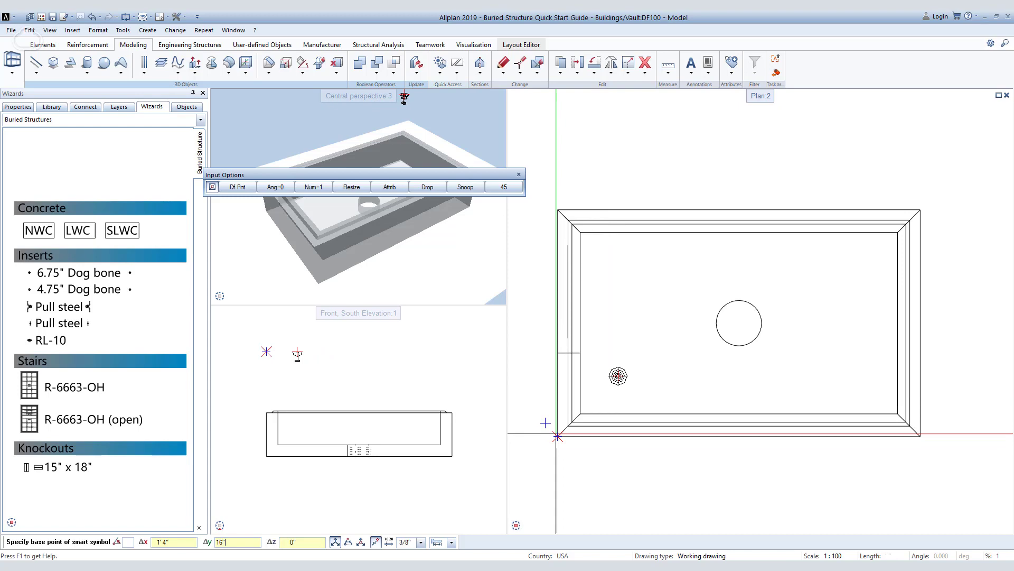
key(Return)
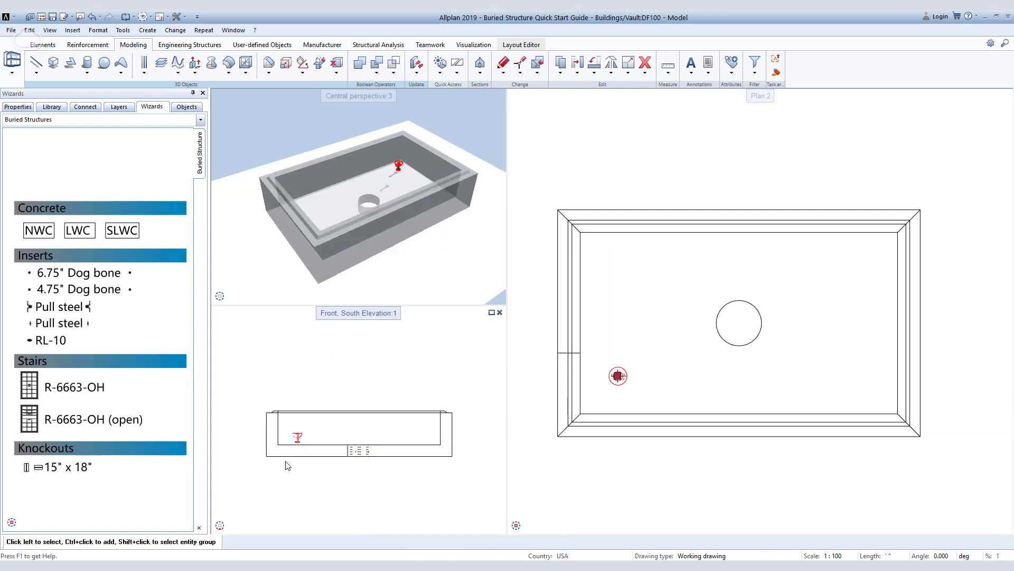
scroll(288, 453, up, 3)
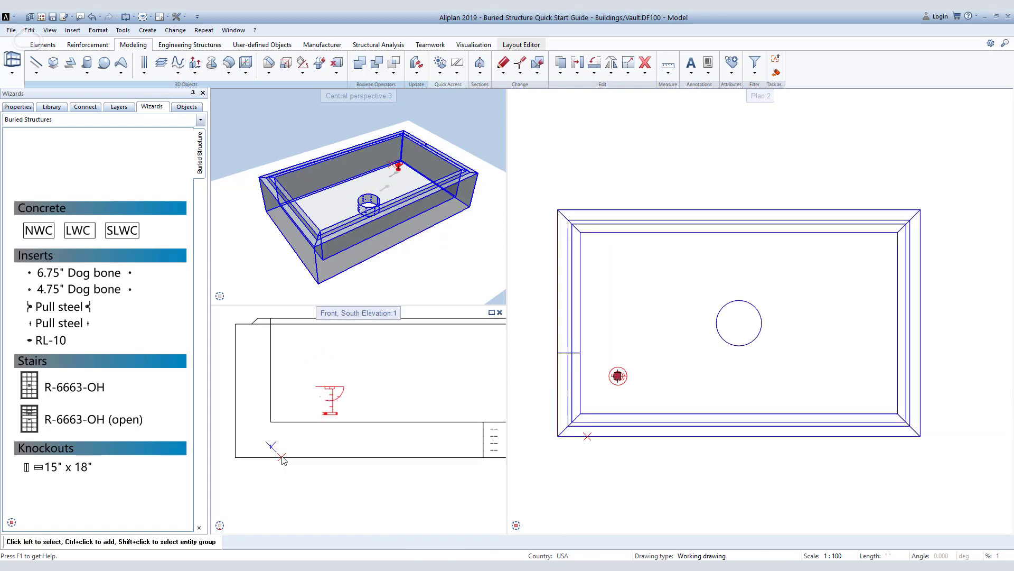
Move the floor insert down onto the box's bottom line in the front elevation
key(m)
scroll(333, 385, up, 1)
click(343, 388)
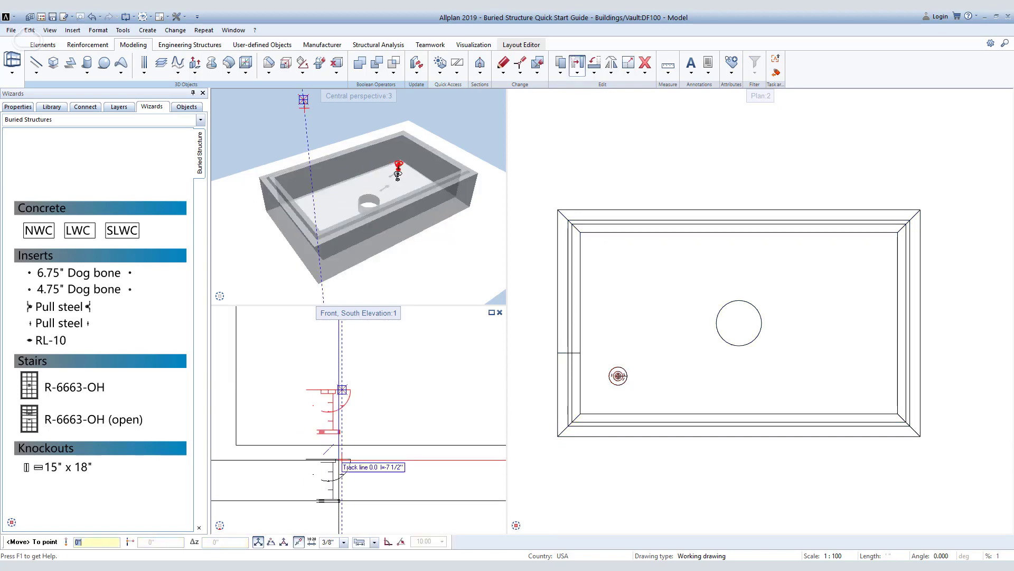
click(342, 444)
scroll(409, 439, down, 3)
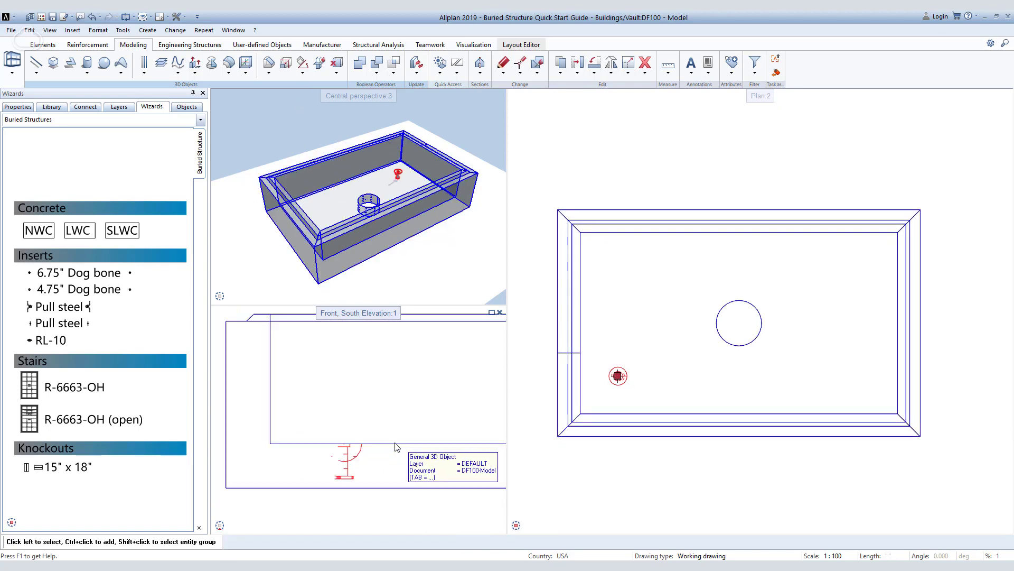
scroll(681, 397, down, 2)
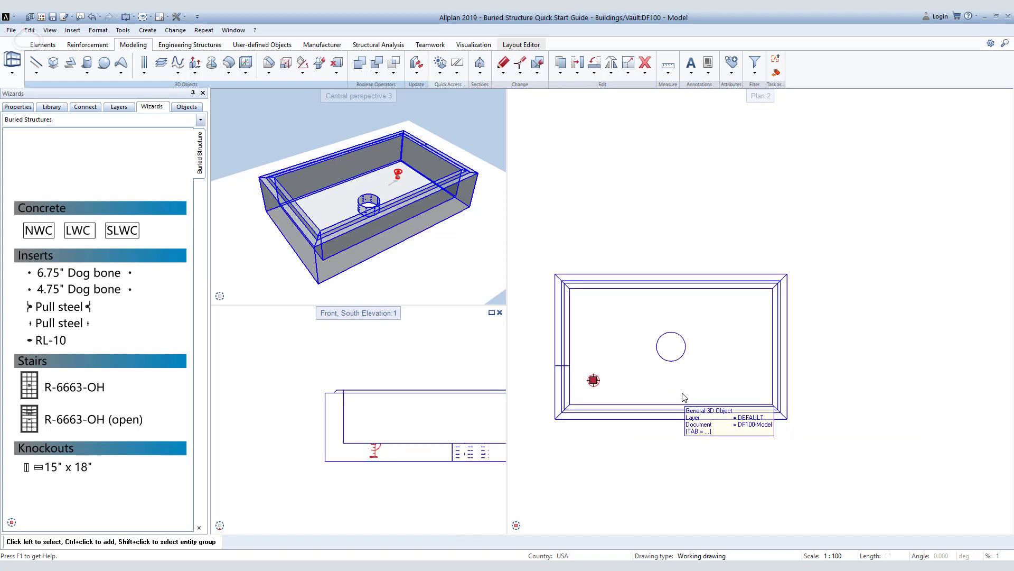
key(ctrl+m)
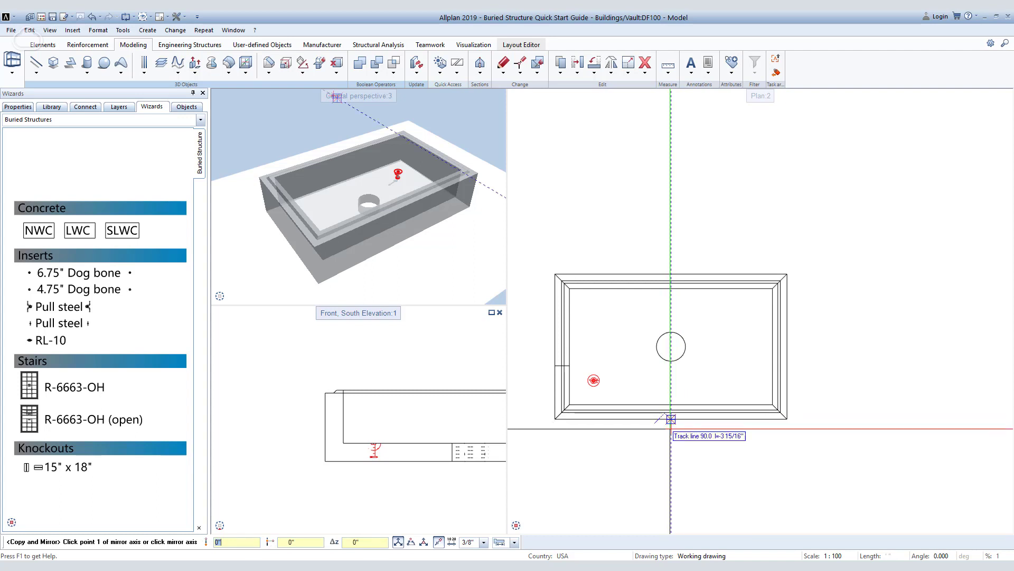
Mirror-copy the insert about the vertical midline, then mirror both inserts about the horizontal midline
click(670, 432)
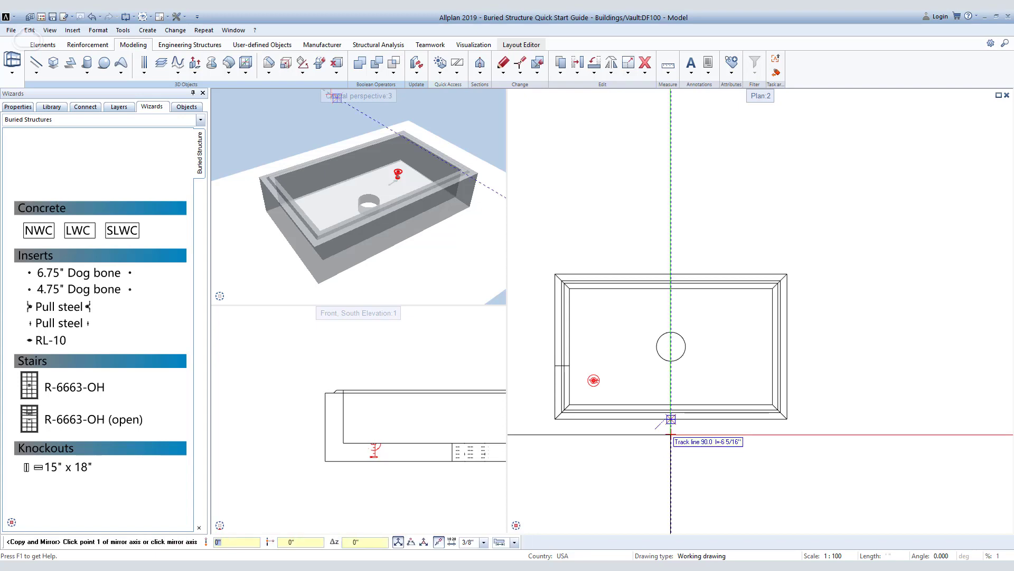
click(662, 464)
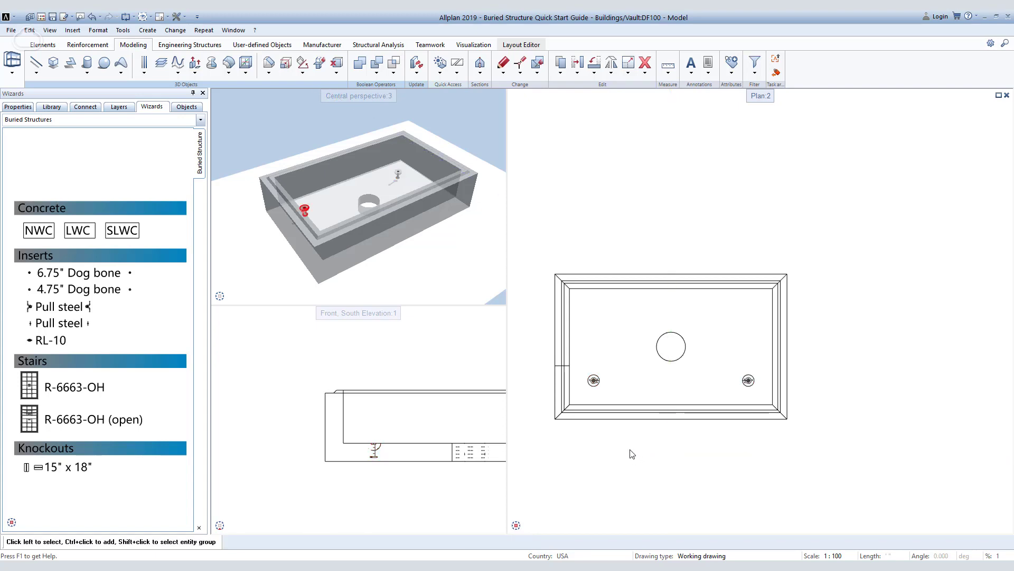
click(594, 380)
ctrl+click(748, 380)
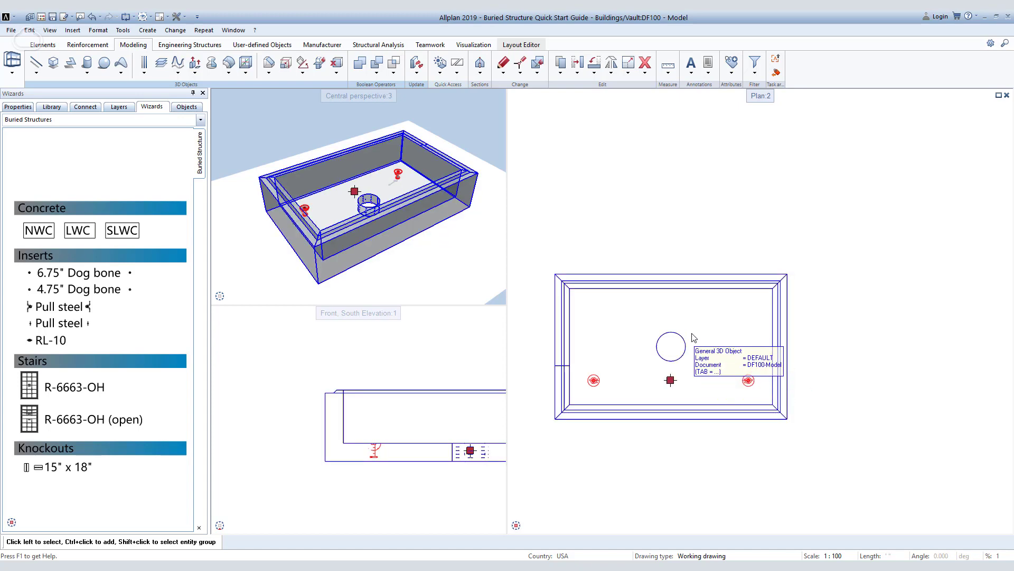
key(Return)
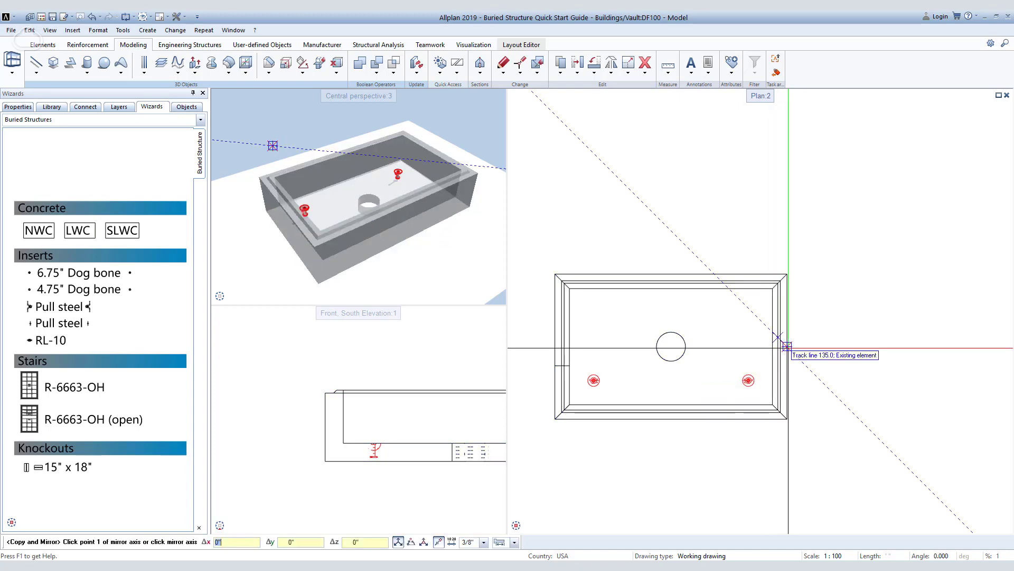
click(788, 346)
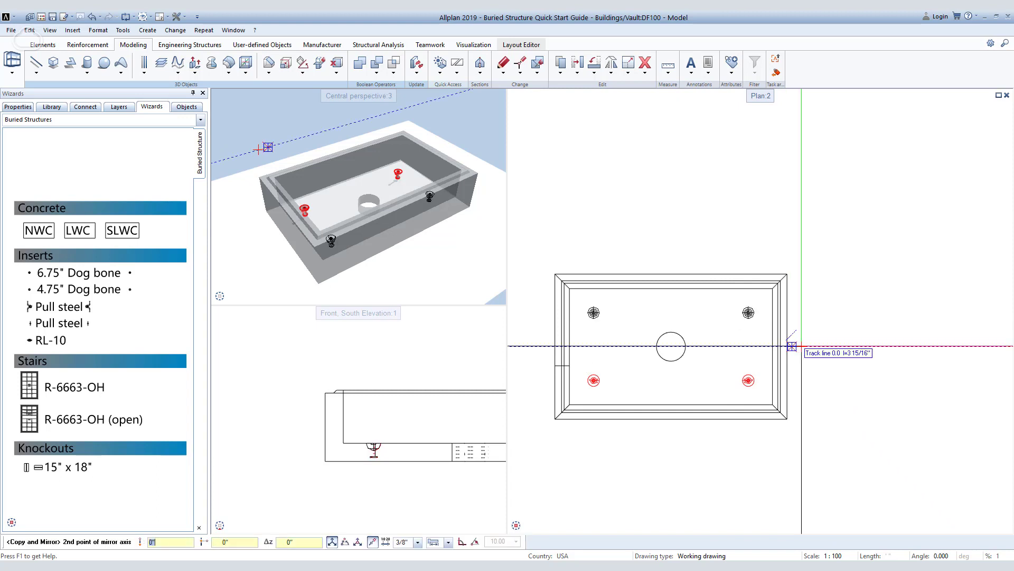
click(792, 347)
key(Escape)
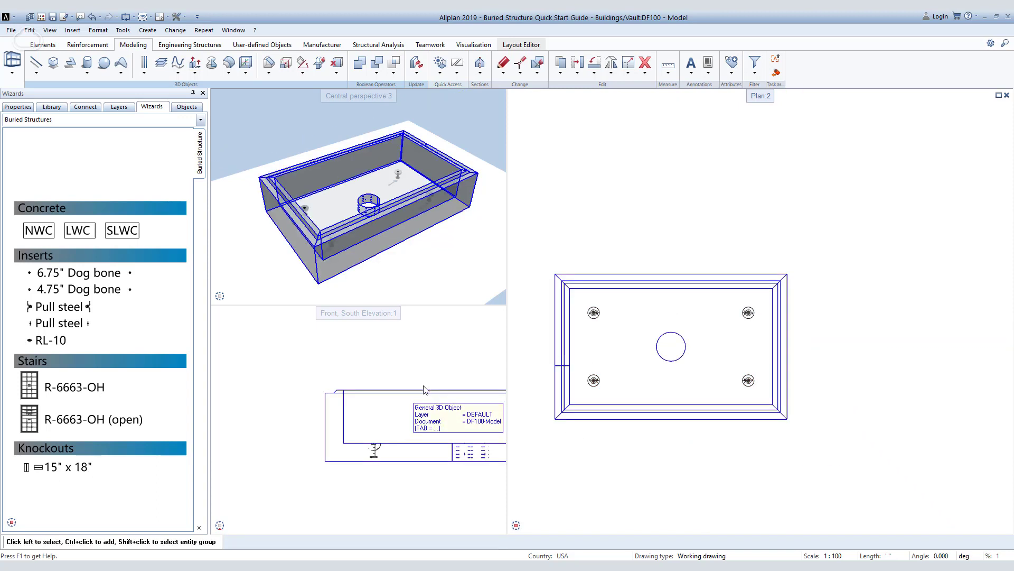
Place a Pull steel insert on the left wall in plan, constrained to a fixed Y coordinate
middle_drag(688, 246, 696, 206)
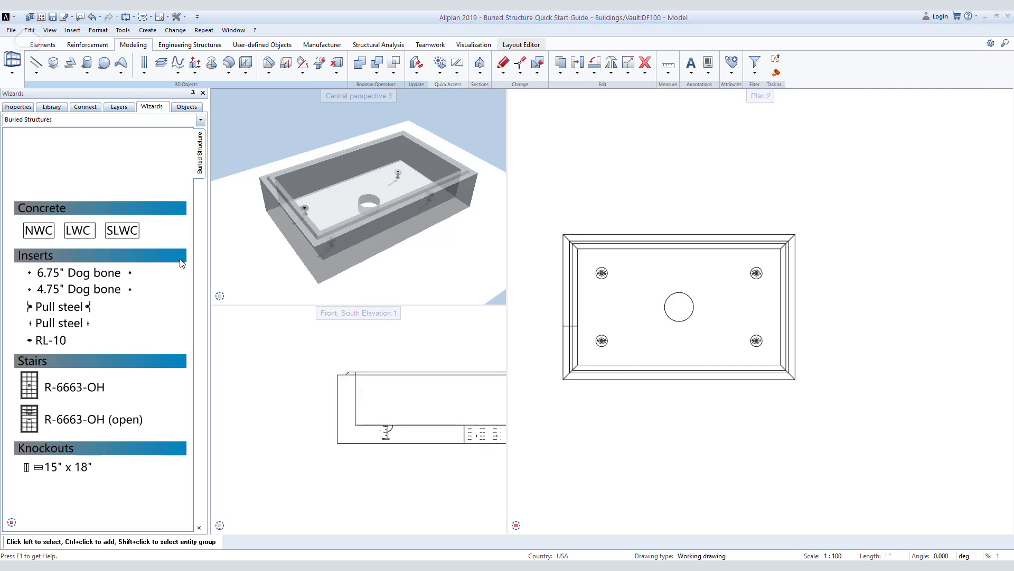
click(30, 309)
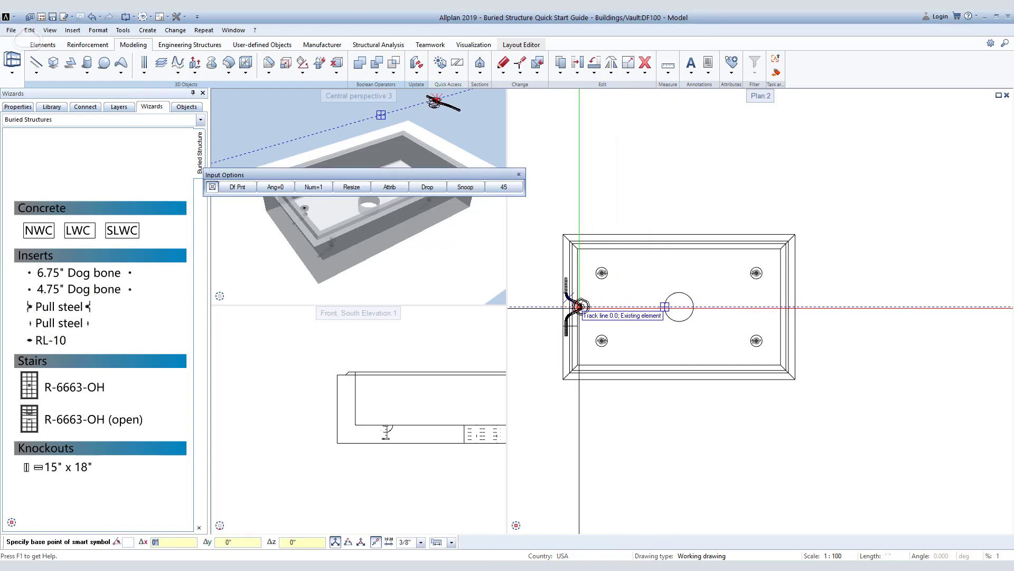
right_click(579, 309)
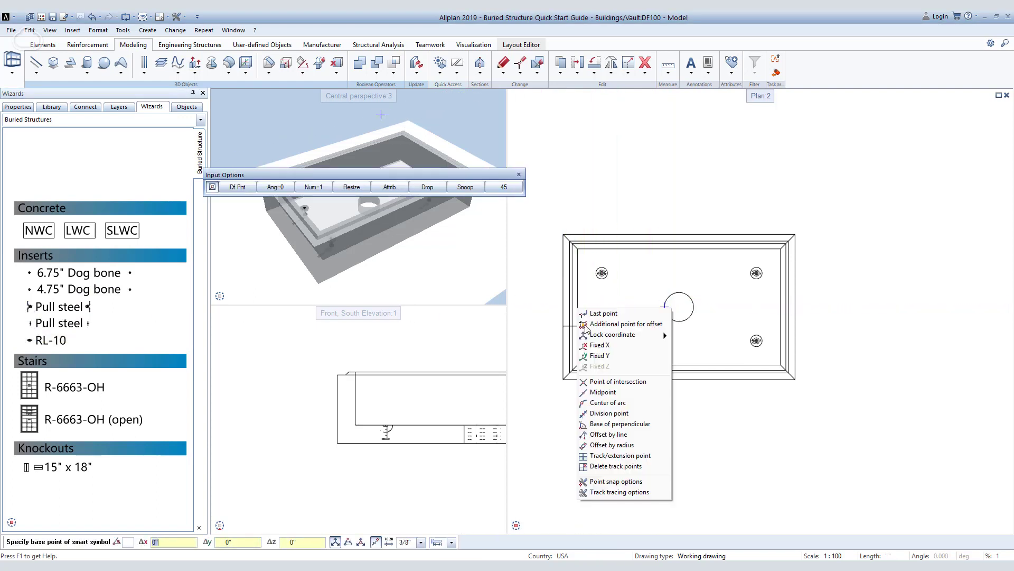
click(600, 355)
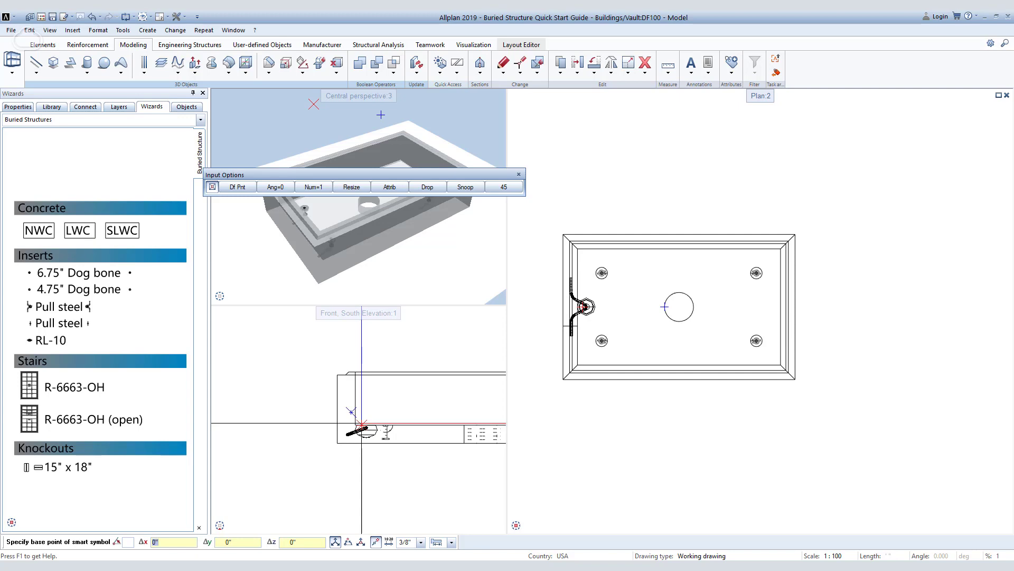
click(665, 307)
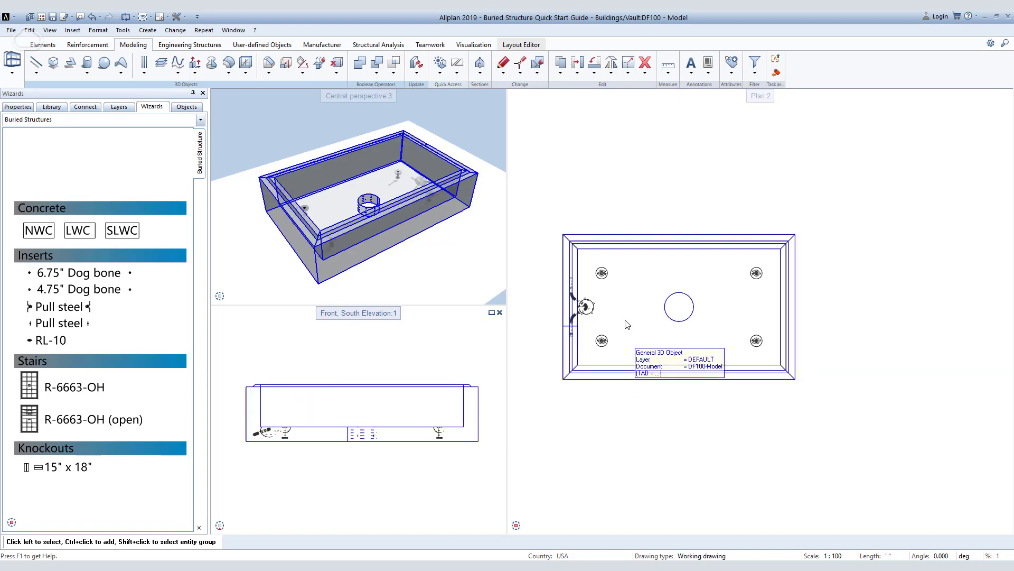
Copy the left-wall pull-steel insert rotated 90° about the opening's centre
click(585, 306)
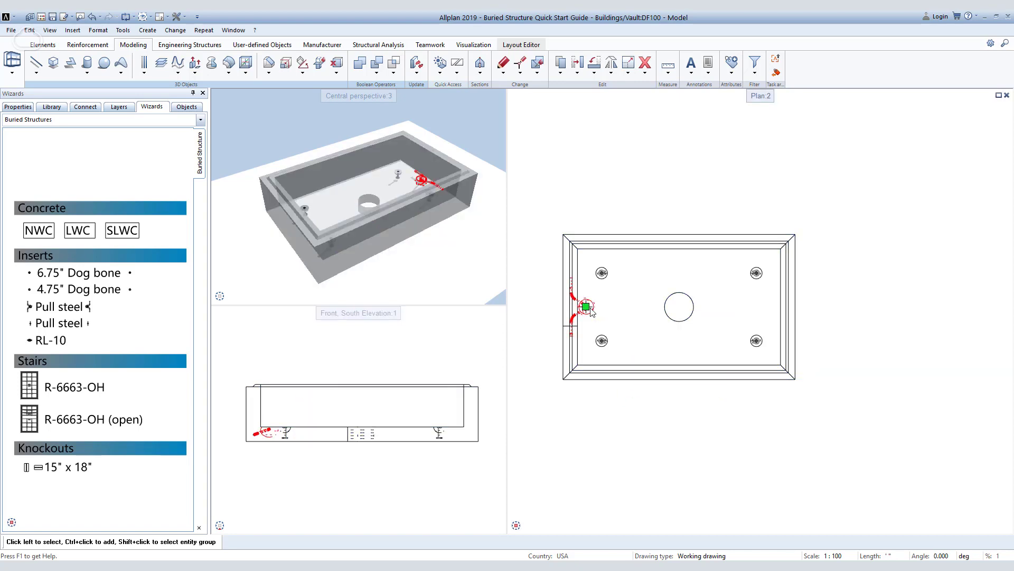
click(595, 75)
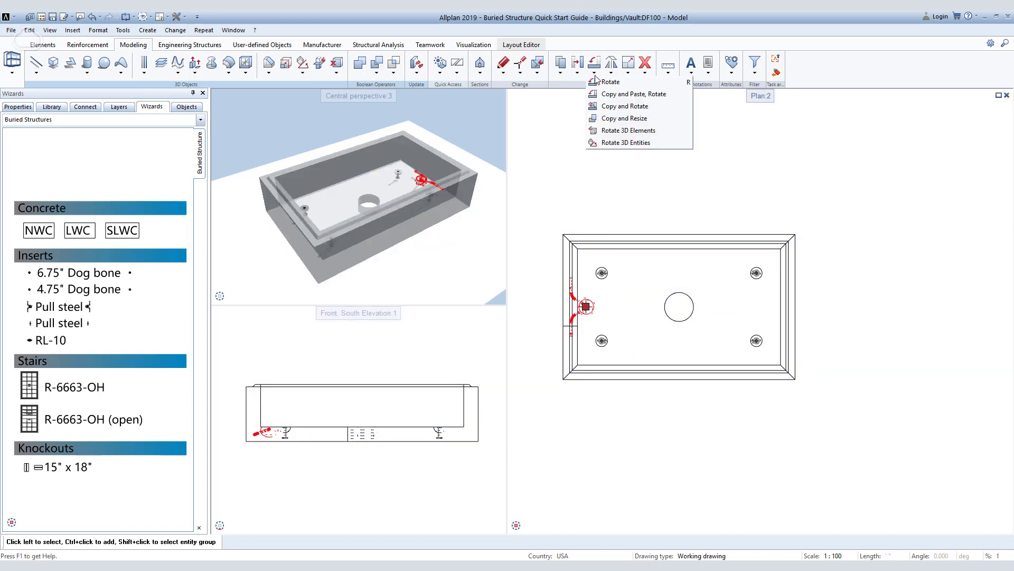
click(629, 106)
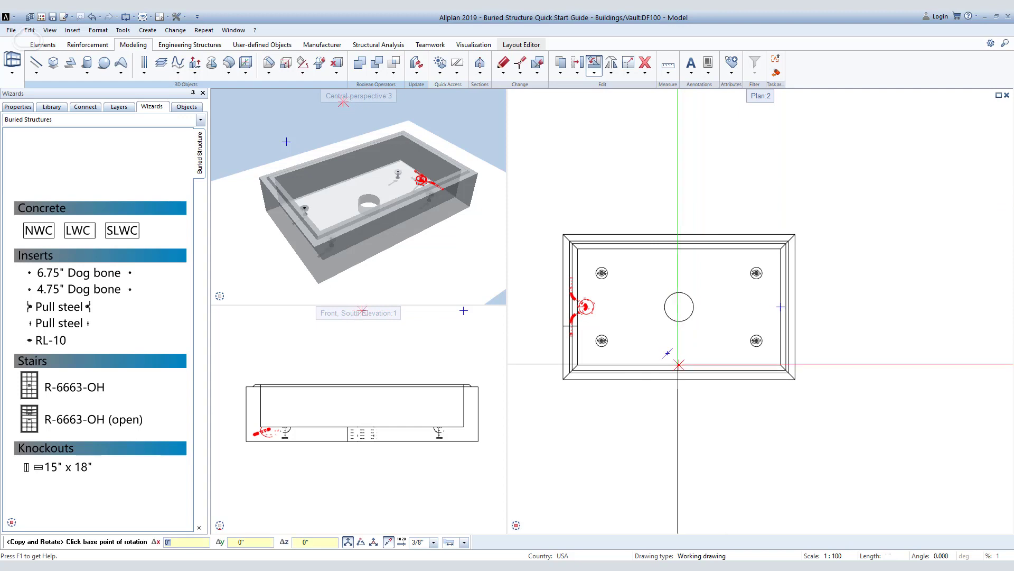
click(679, 307)
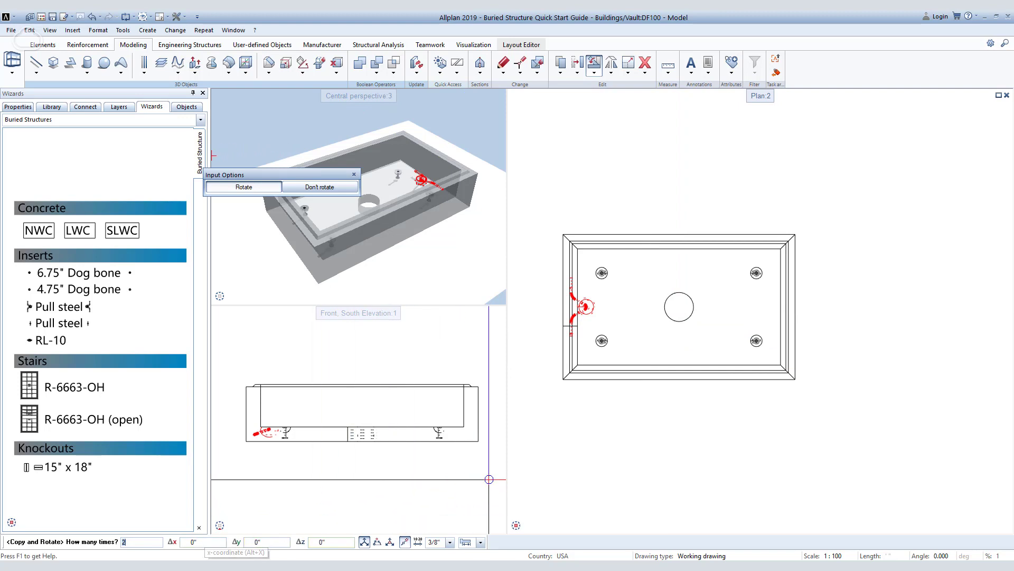
key(Return)
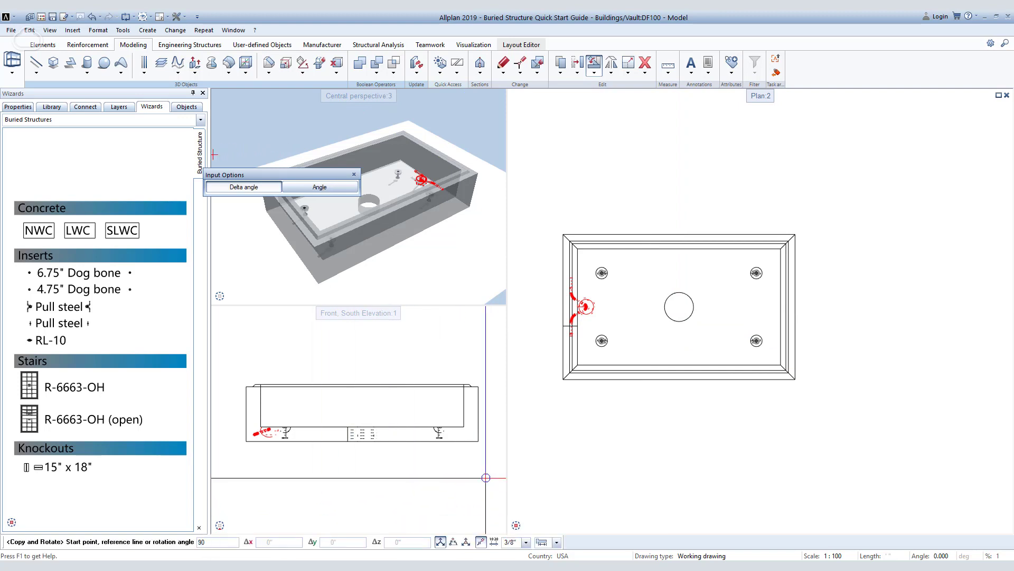
text(90)
key(Return)
scroll(719, 302, down, 3)
scroll(697, 290, up, 5)
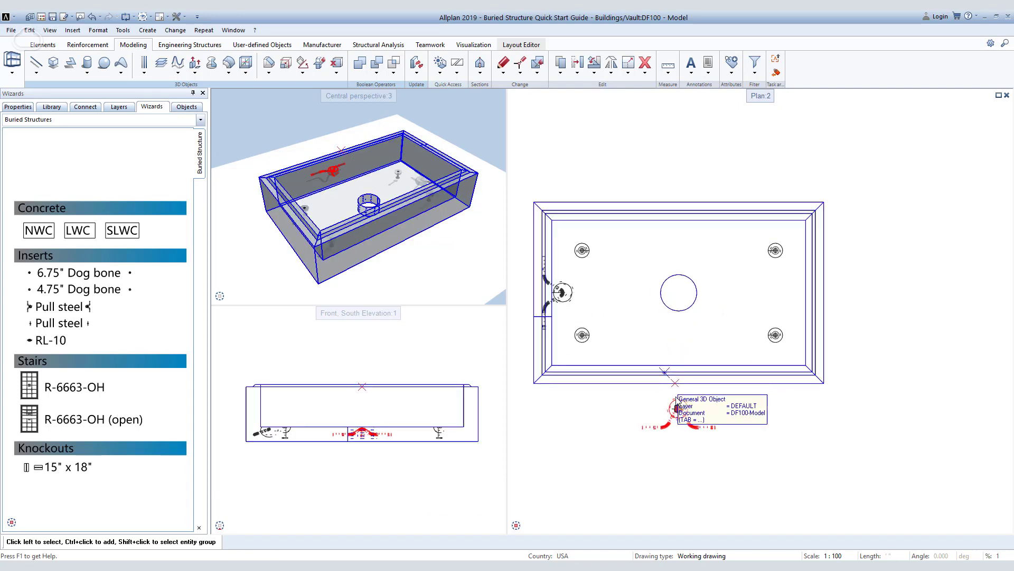
scroll(678, 409, up, 1)
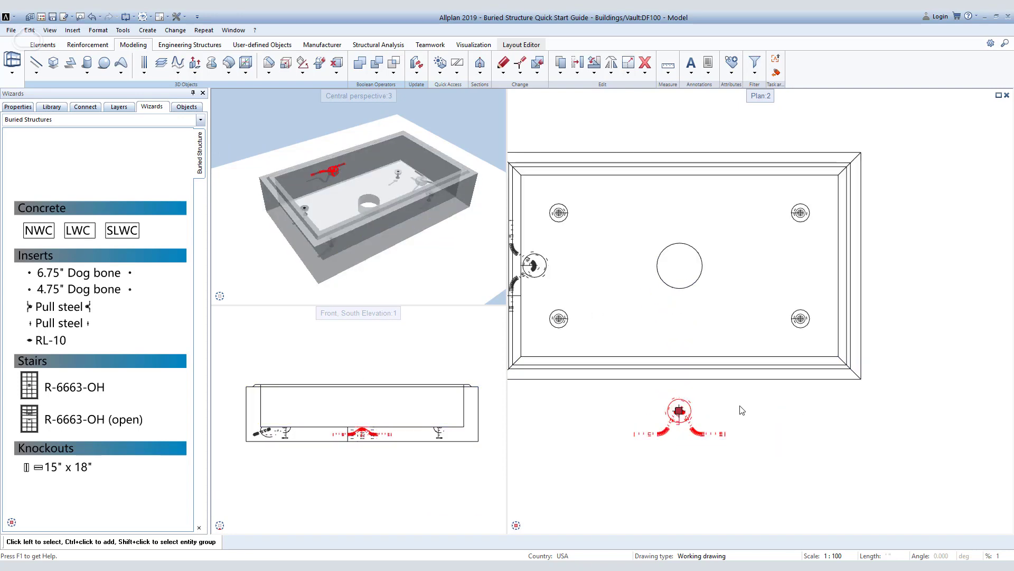
Move the rotated pull-steel copy onto the bottom wall using the right elevation, then return to front view
mouse_move(225, 530)
click(247, 502)
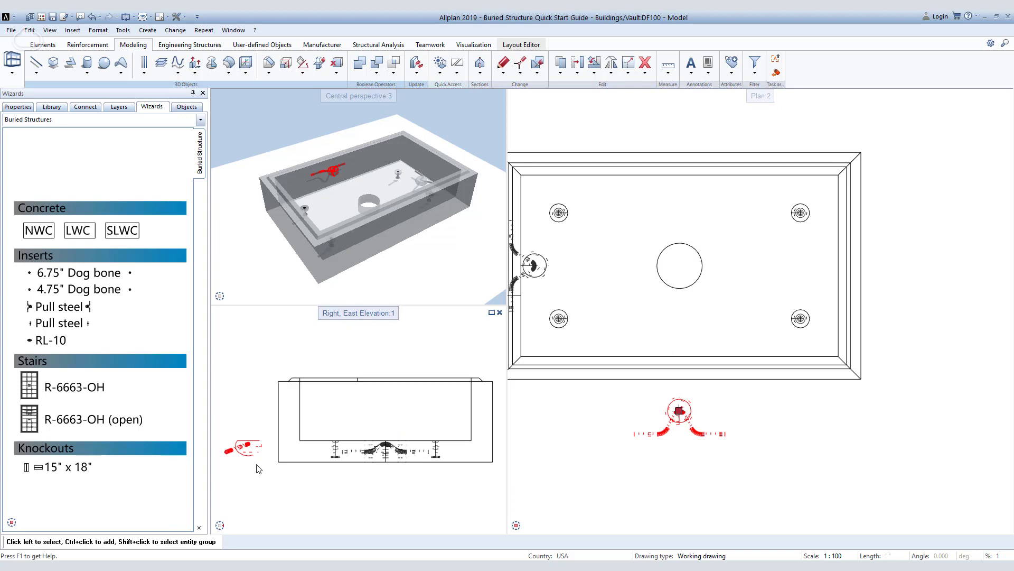
key(ctrl+m)
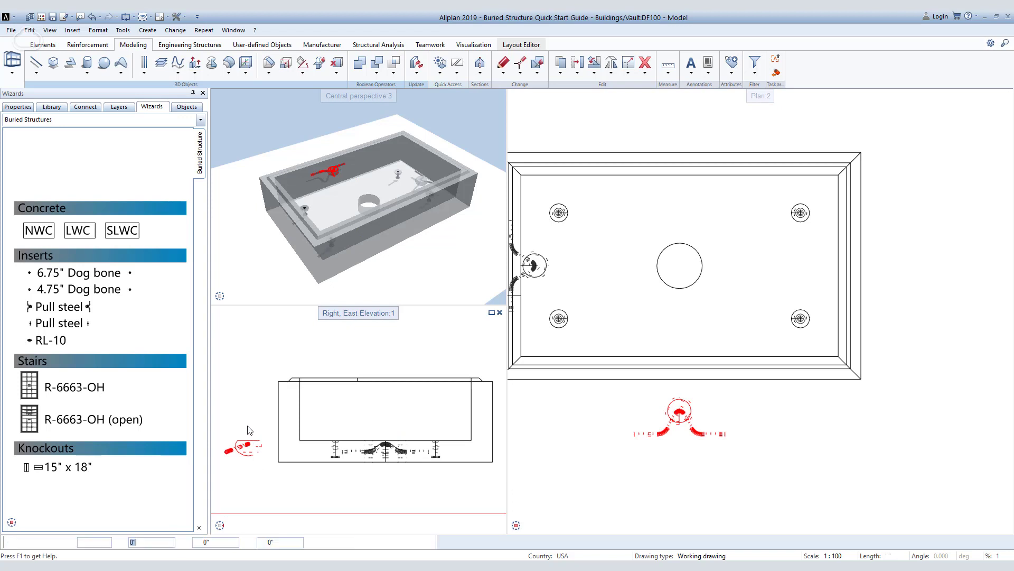
click(237, 440)
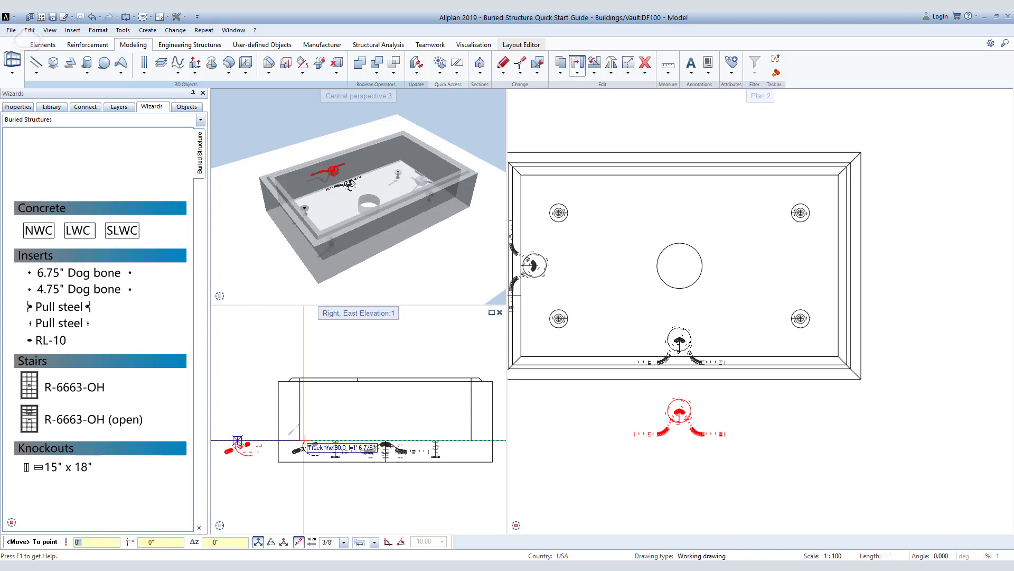
click(304, 440)
key(Escape)
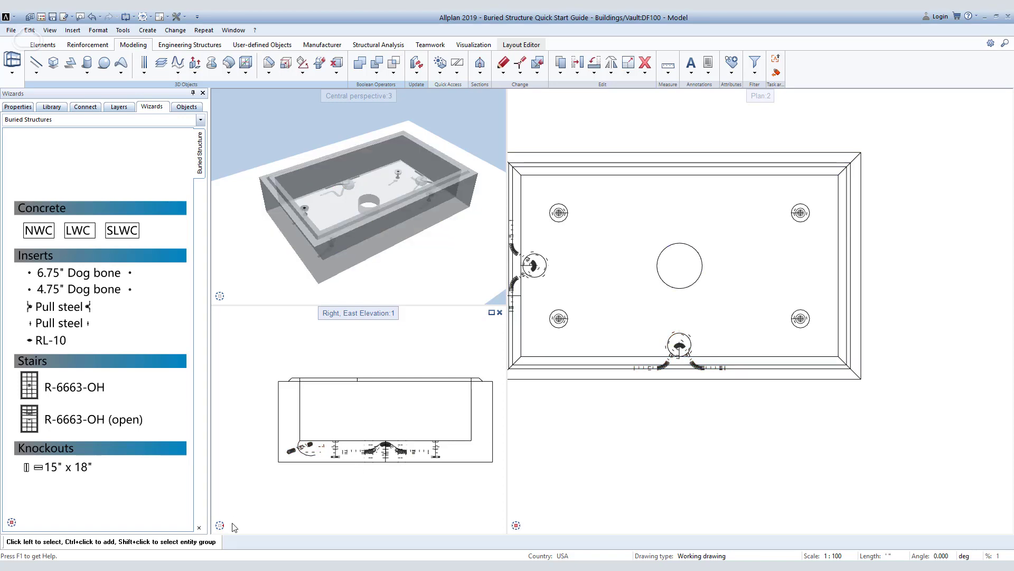
click(233, 513)
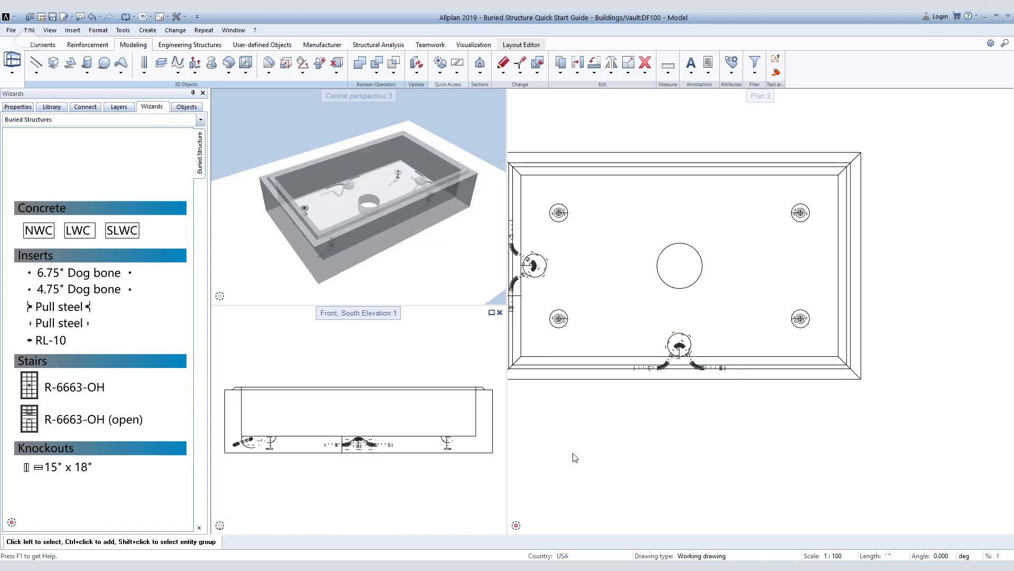
Mirror-copy the bottom-wall pull-steel insert about the horizontal axis onto the top wall
click(692, 327)
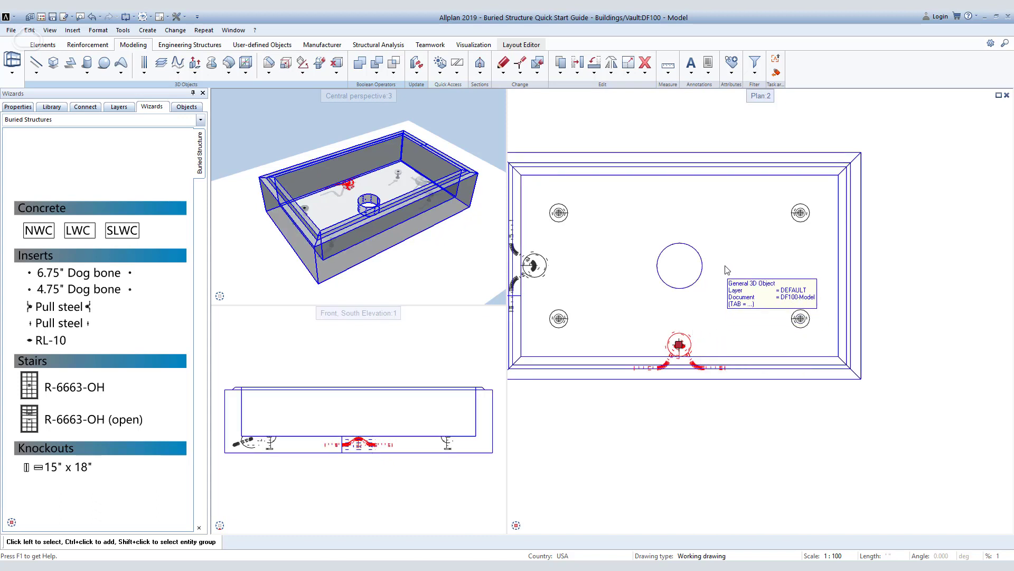
click(612, 76)
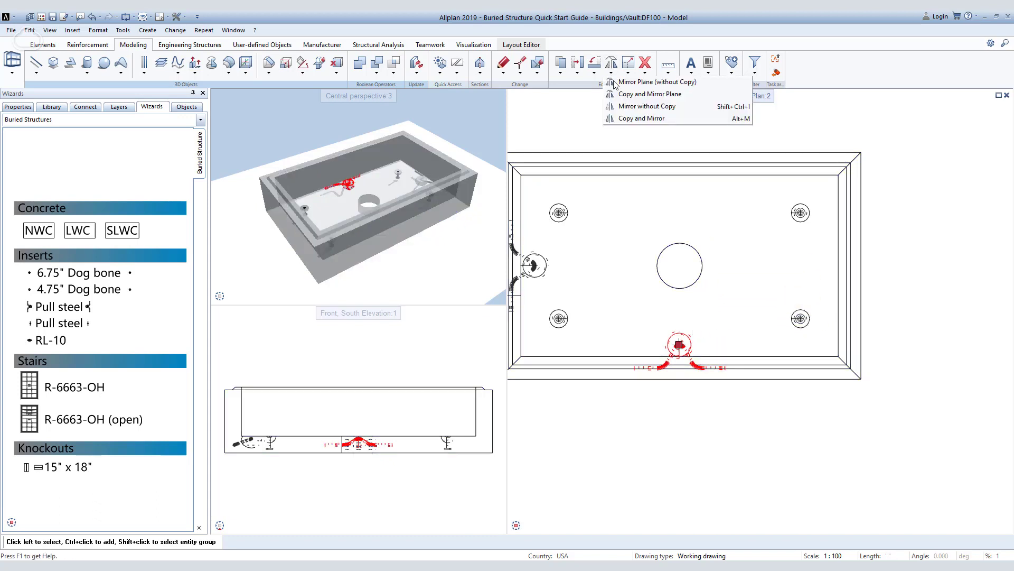
click(639, 118)
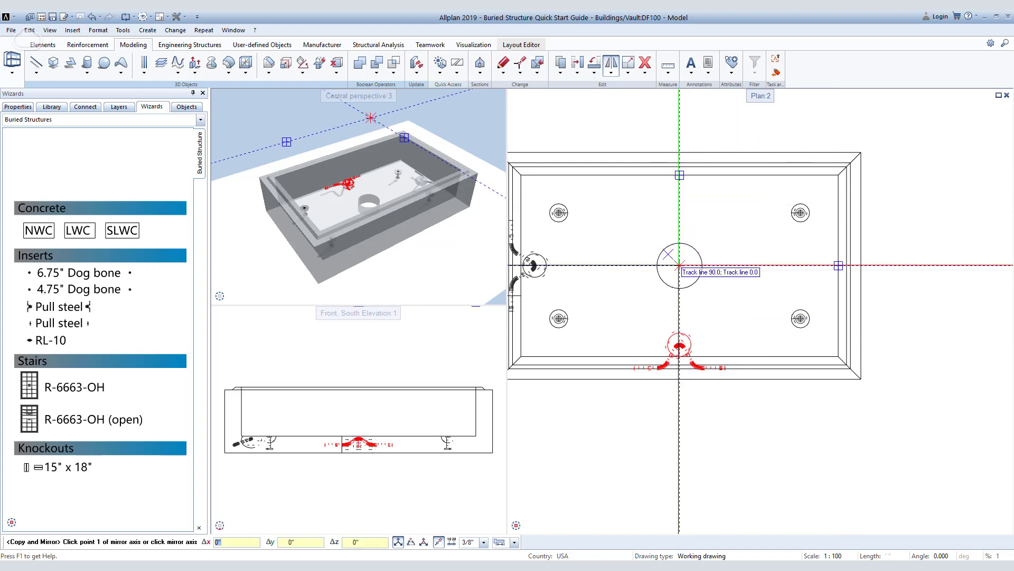
click(680, 264)
click(637, 264)
key(Escape)
Mirror-copy the left-wall pull-steel insert about a vertical axis onto the right wall
click(534, 265)
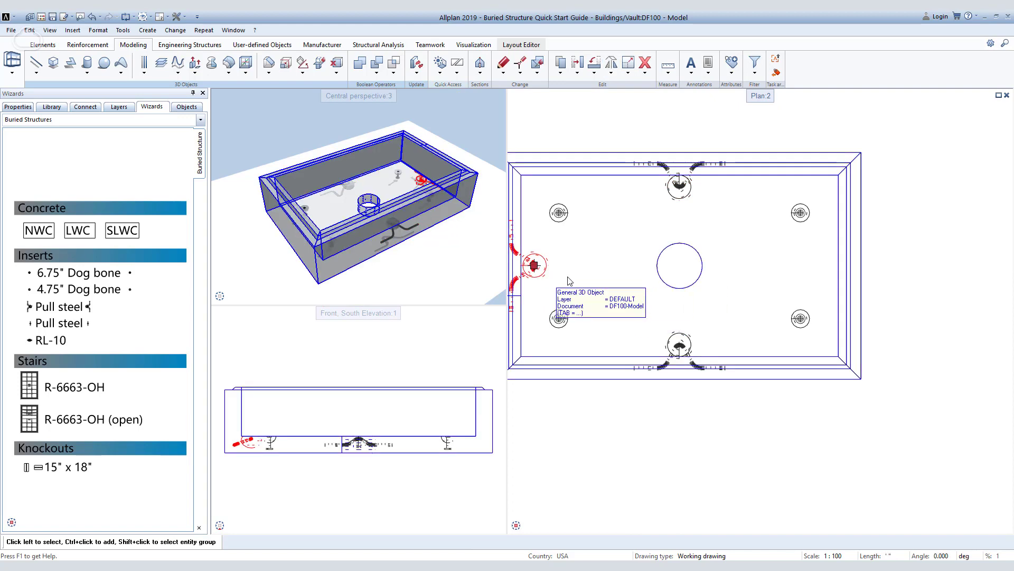
click(613, 74)
click(634, 120)
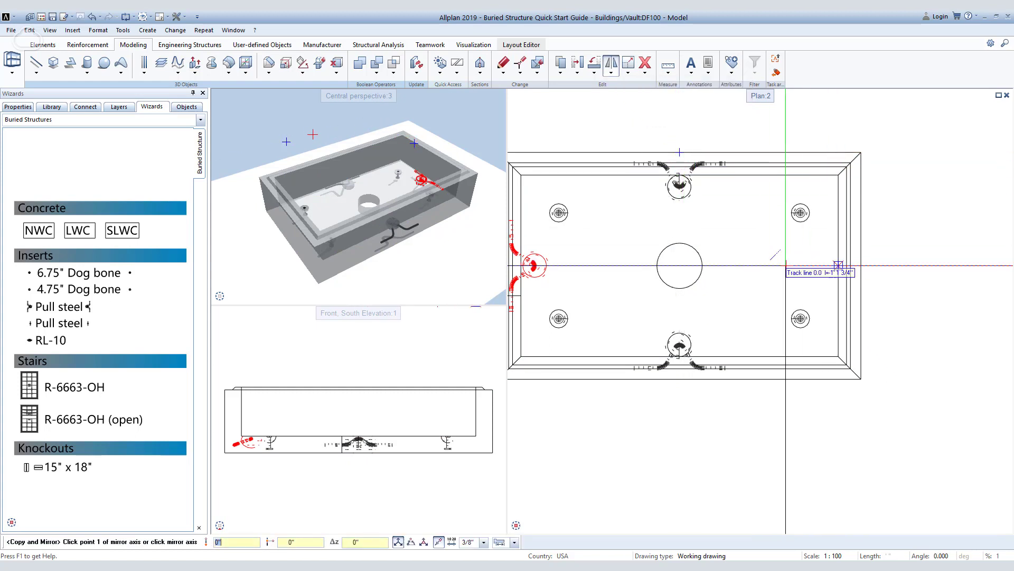
click(679, 265)
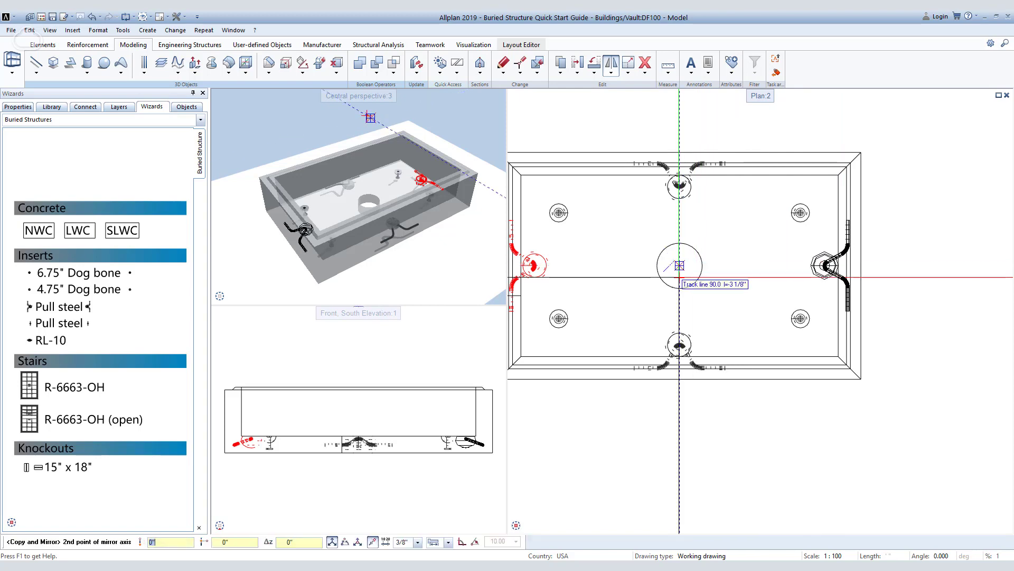
click(680, 286)
scroll(745, 317, down, 3)
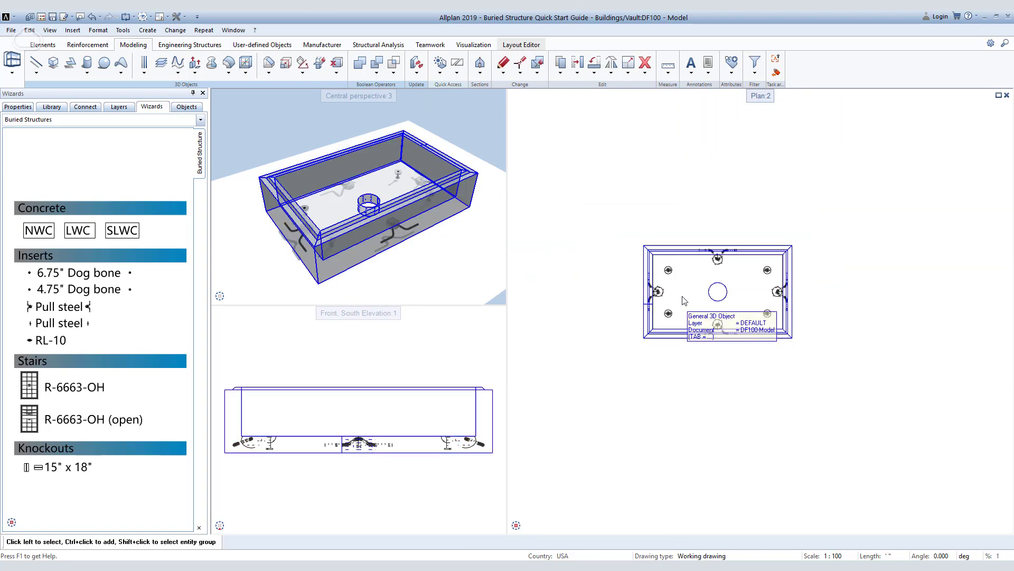
scroll(686, 271, up, 1)
Show the lid and all smart-symbol inserts again in the Objects palette, orbiting to check the vault
mouse_move(361, 258)
mouse_down()
mouse_move(350, 226)
mouse_move(410, 178)
mouse_move(357, 252)
mouse_move(355, 242)
mouse_up()
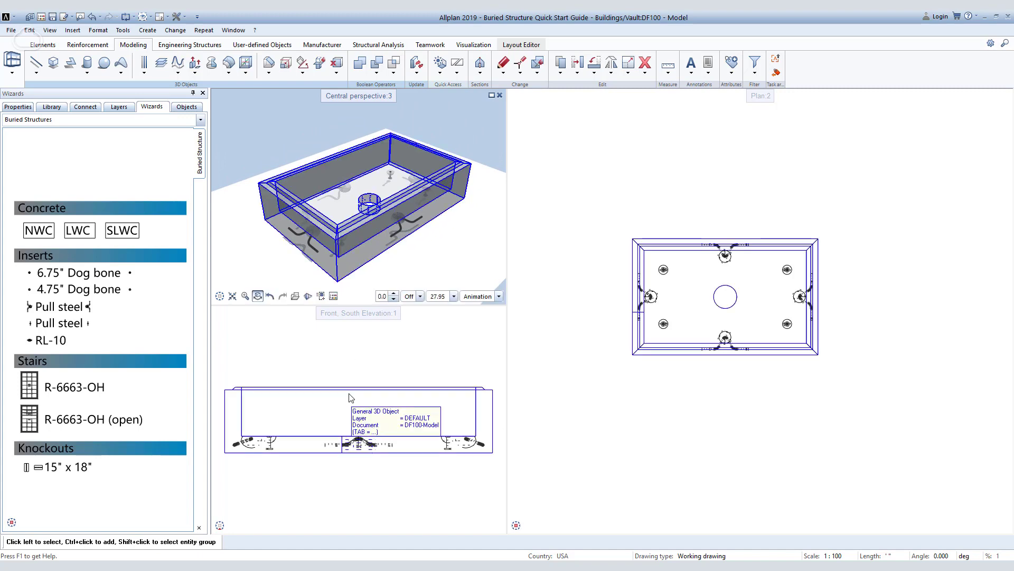
scroll(347, 396, down, 1)
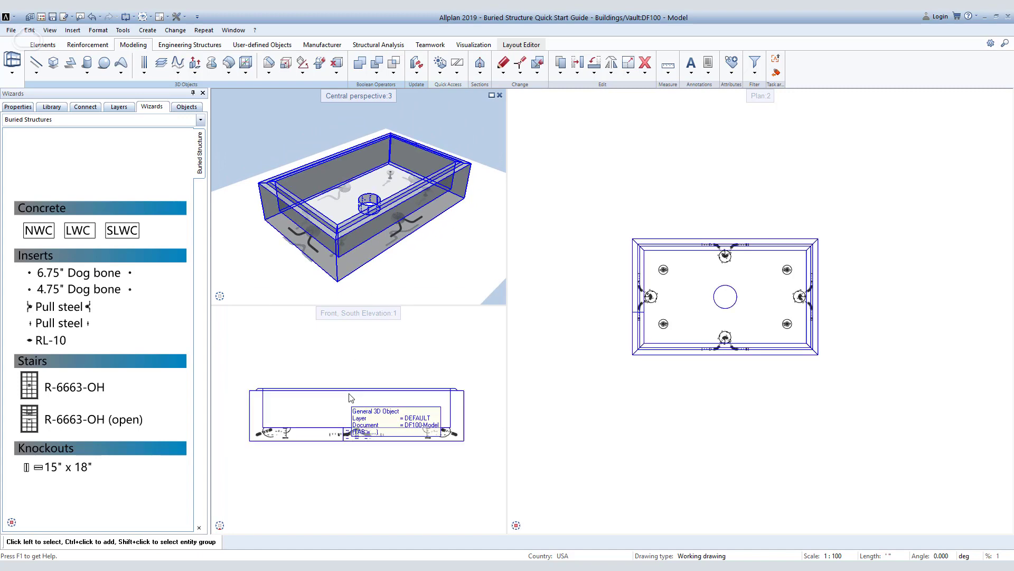
click(193, 107)
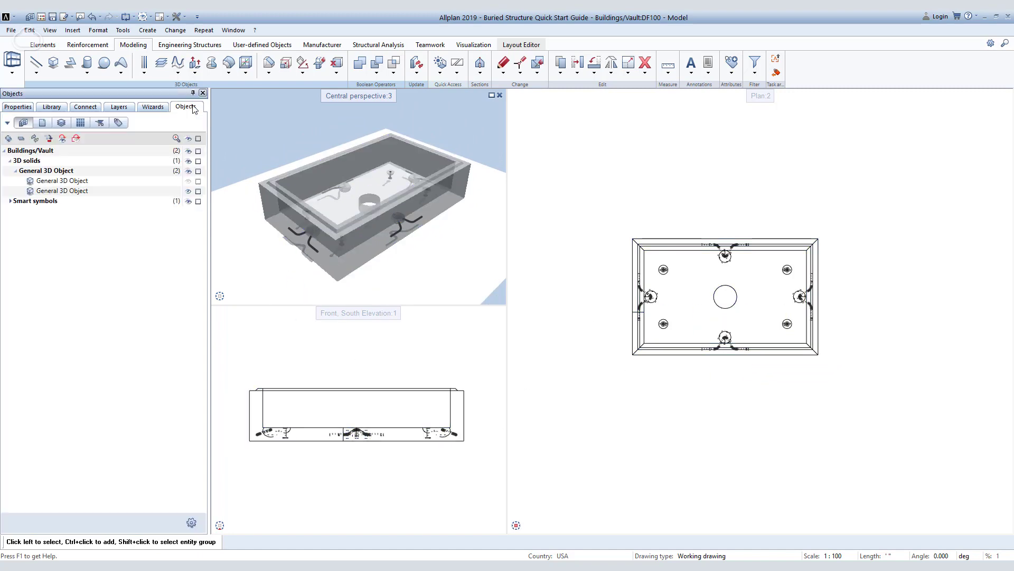
click(189, 181)
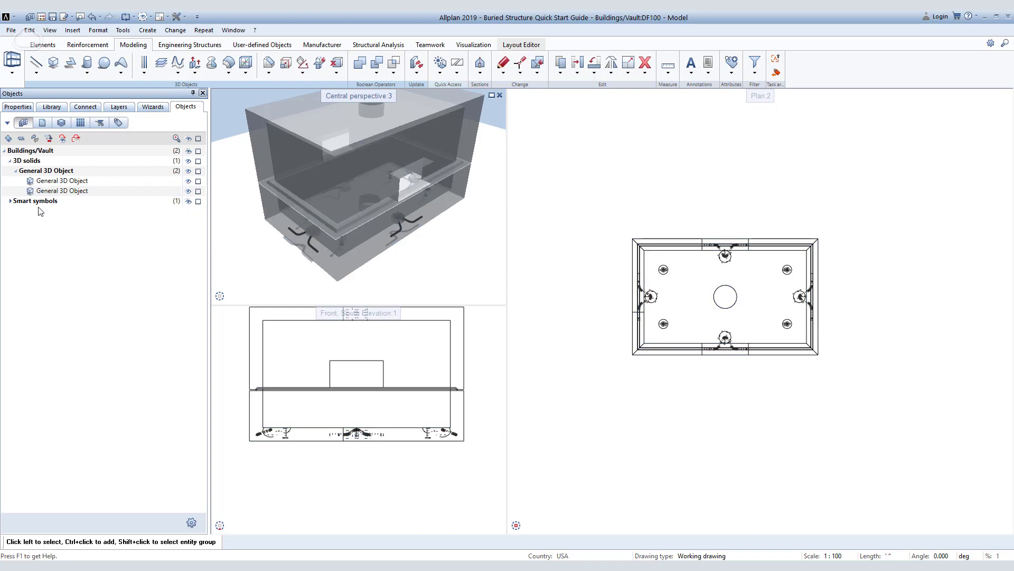
click(11, 201)
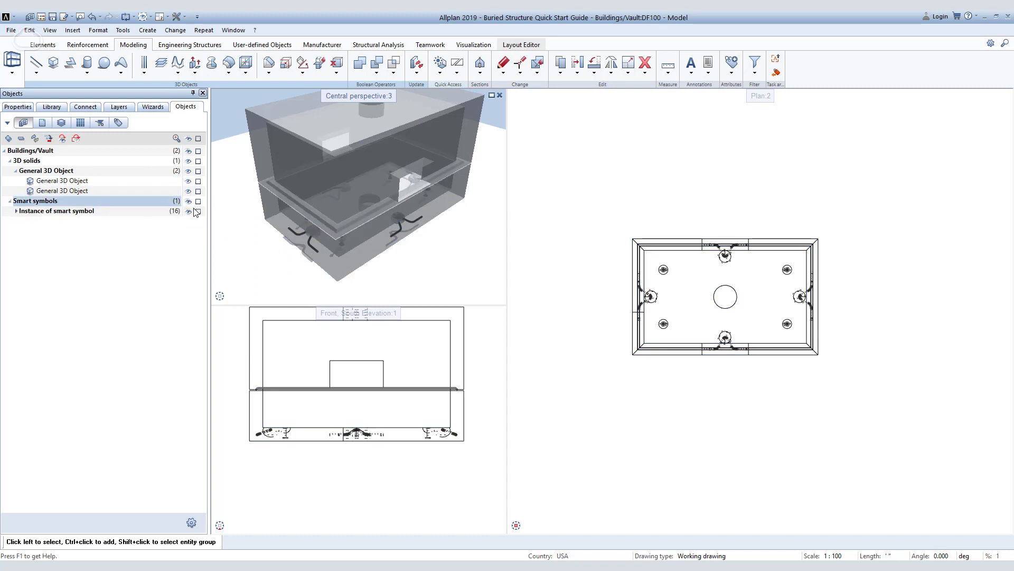
middle_drag(371, 223, 230, 238)
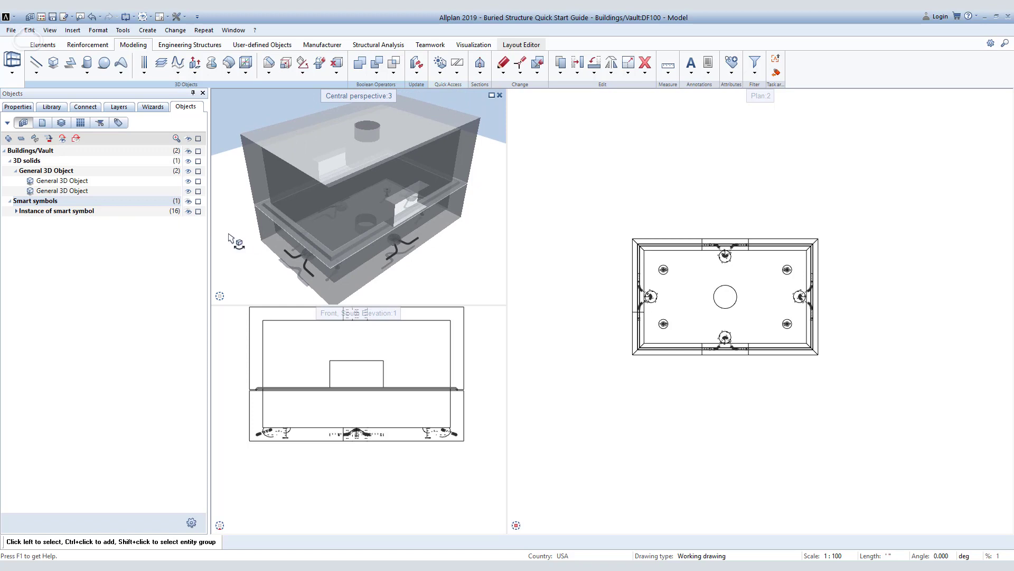
click(189, 211)
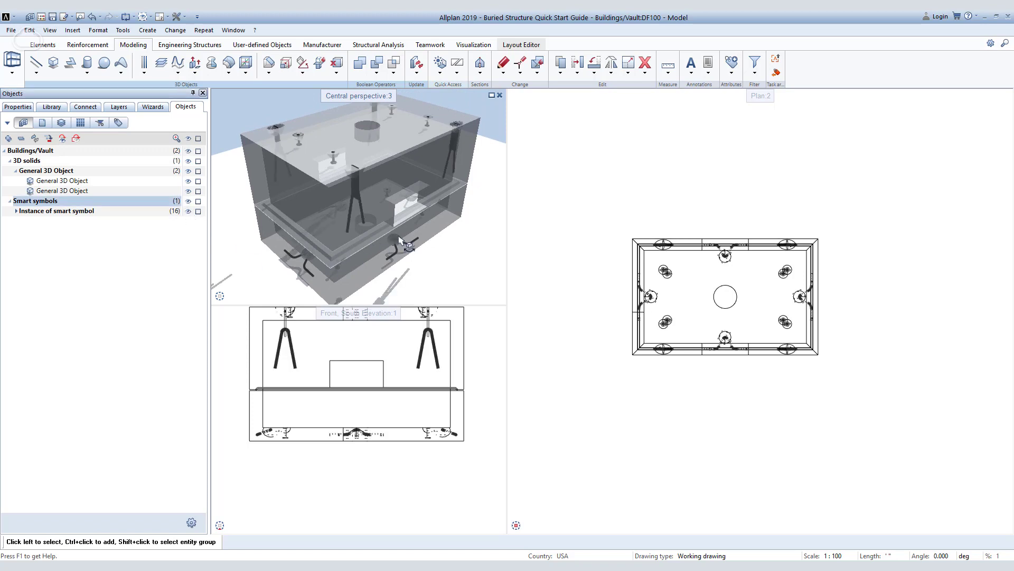
scroll(400, 241, down, 2)
middle_drag(402, 222, 322, 212)
middle_drag(425, 338, 430, 368)
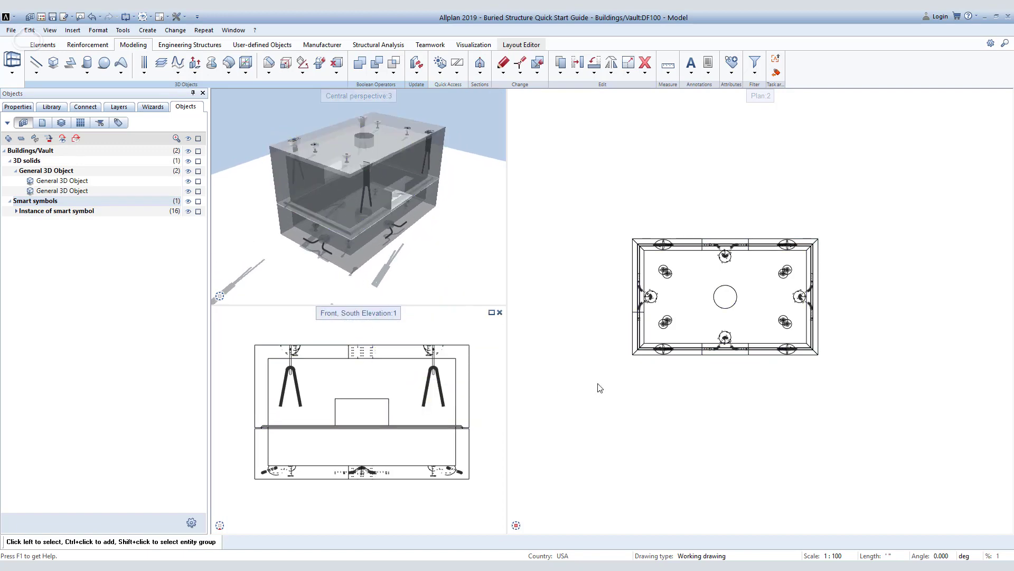